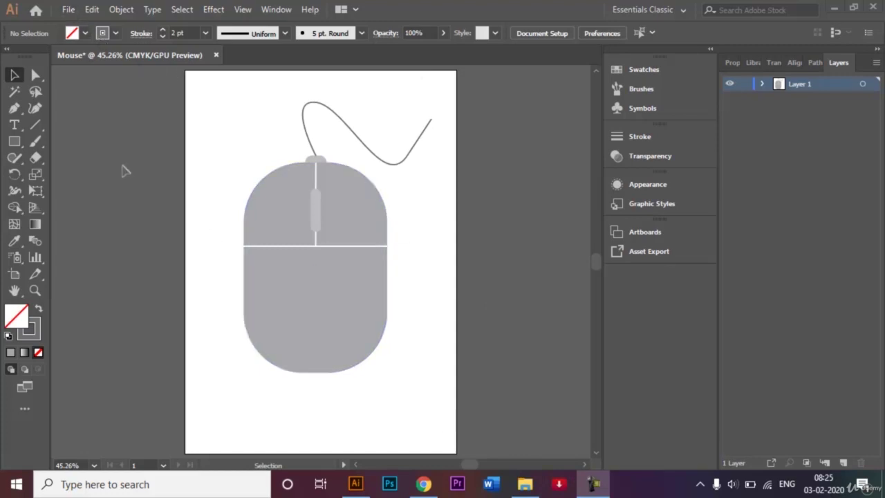
Create a portrait A4 document, 210 x 297 mm, named Mouse.
left_click(68, 9)
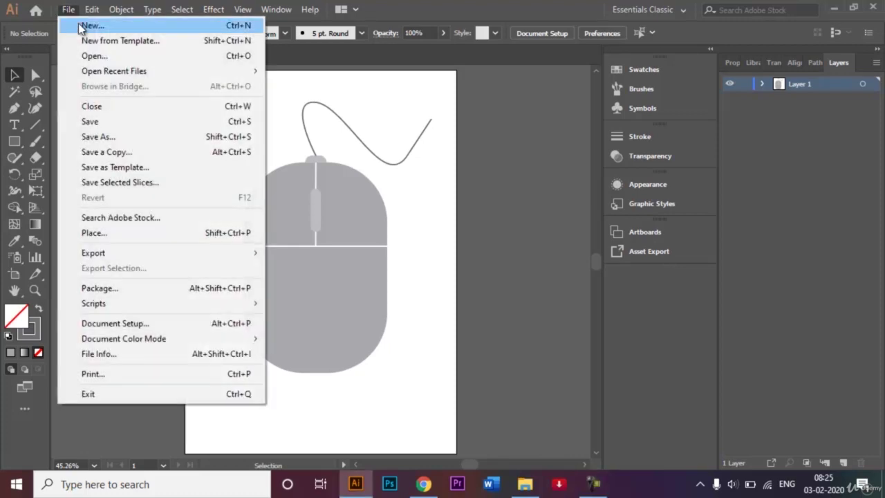
left_click(90, 29)
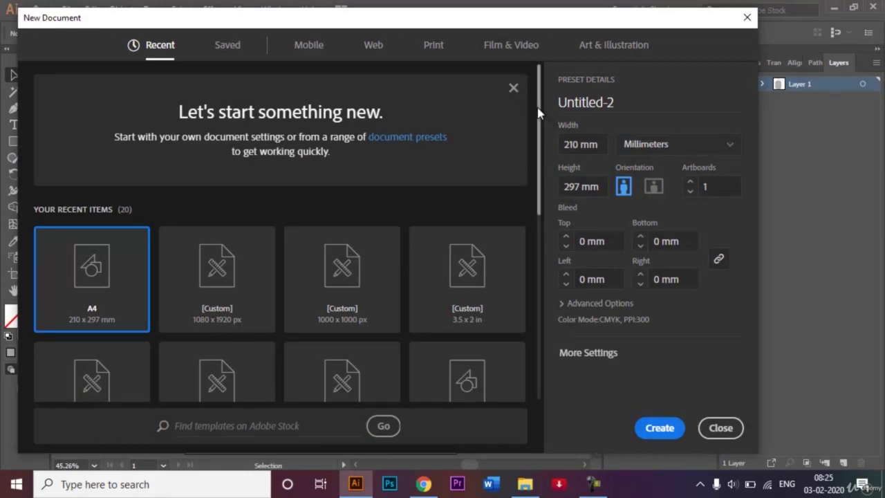
scroll(539, 112, "down", 2)
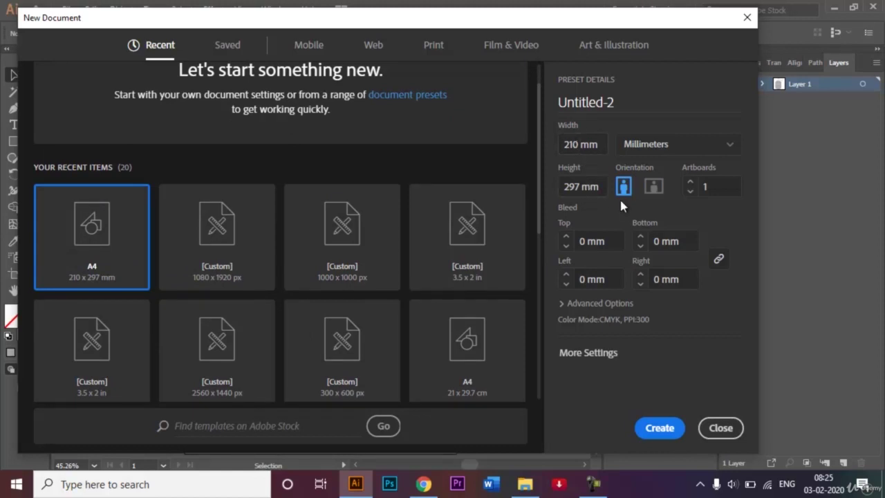
double_click(617, 103)
key("BackSpace")
type("Mouse")
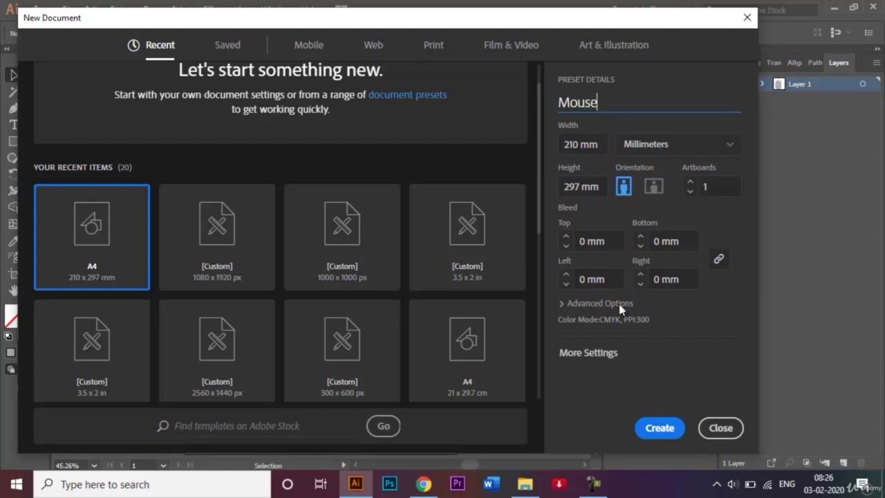
left_click(652, 427)
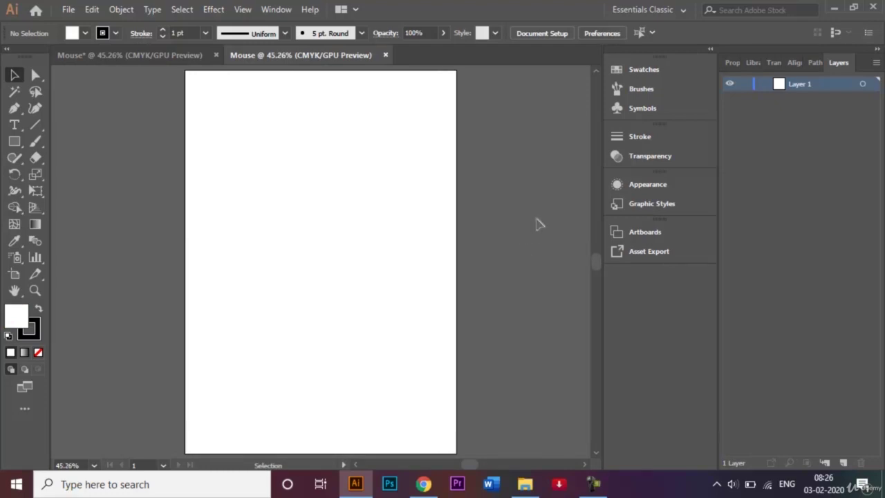
Keep the Essentials Classic workspace selected and look at the finished mouse illustration in the other document.
left_click(665, 10)
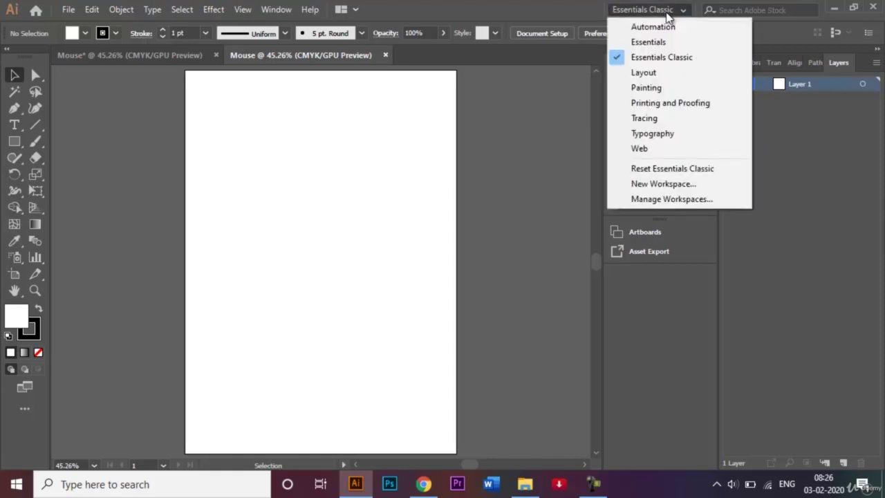
left_click(688, 59)
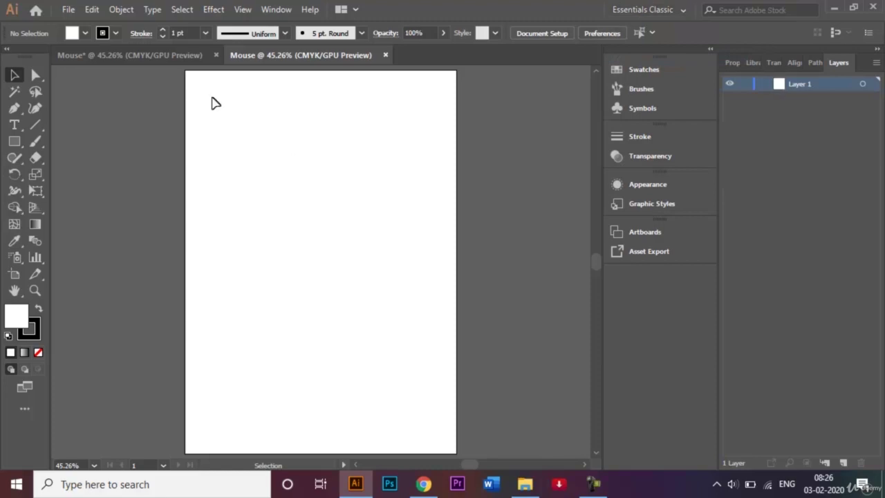
left_click(160, 55)
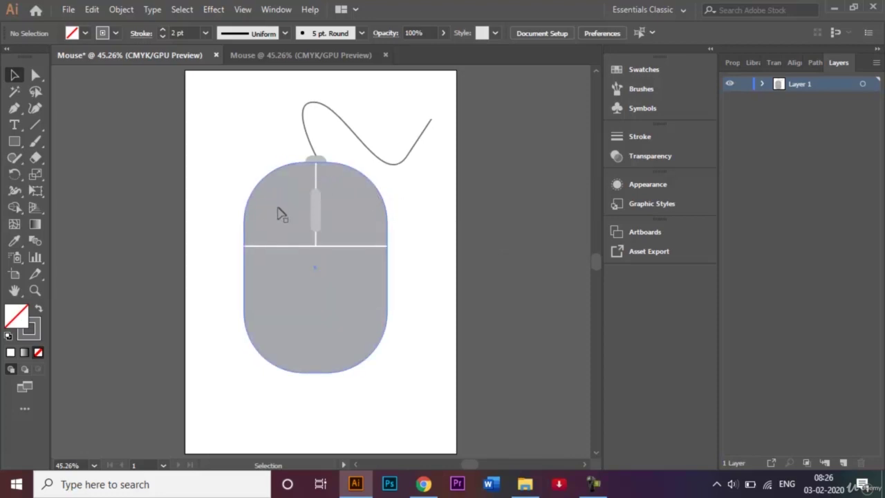
left_click(316, 57)
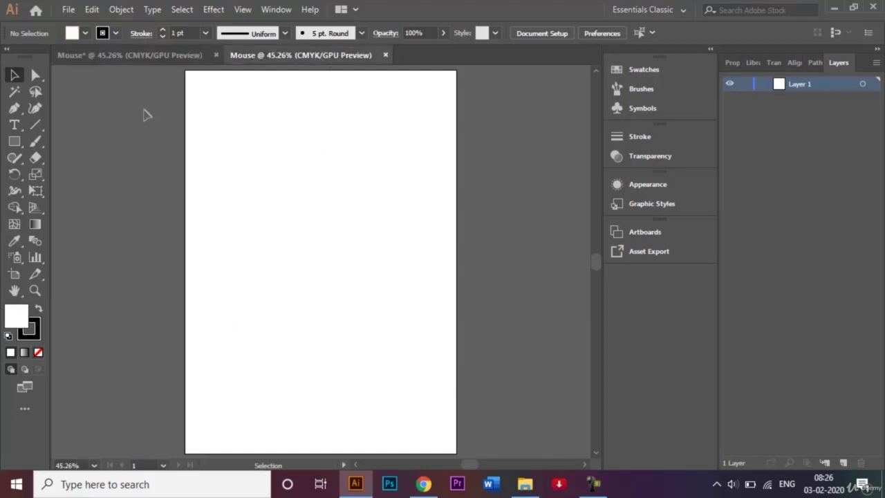
Draw a large square from the artboard's centre with no fill and a black 1 pt stroke.
left_click(16, 143)
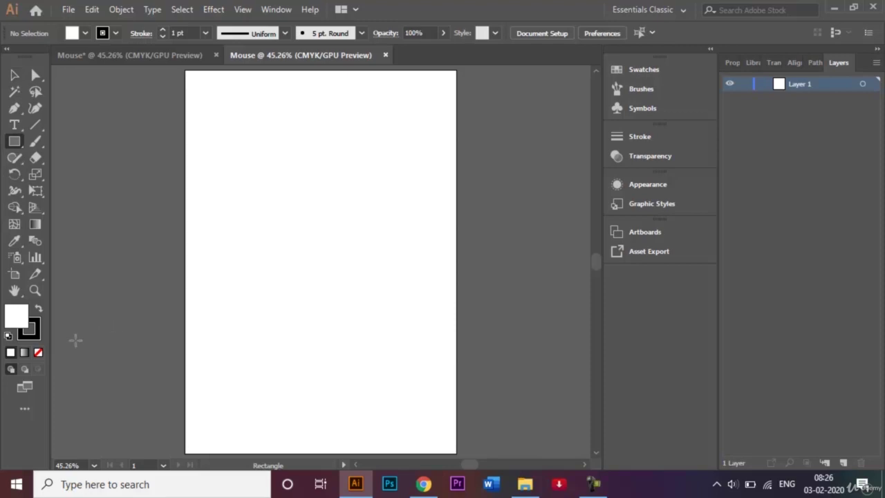
left_click(39, 354)
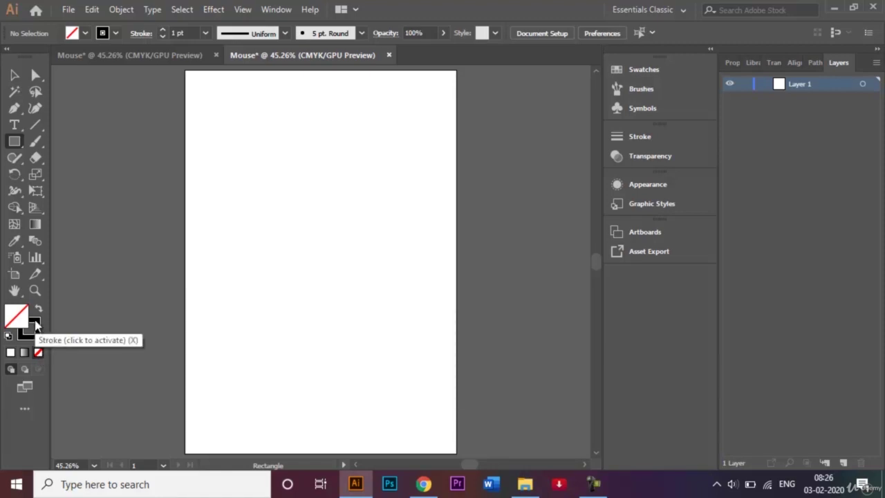
left_click(319, 260)
mouse_move(320, 260)
left_mouse_down()
mouse_move(367, 318)
mouse_move(378, 352)
left_mouse_up()
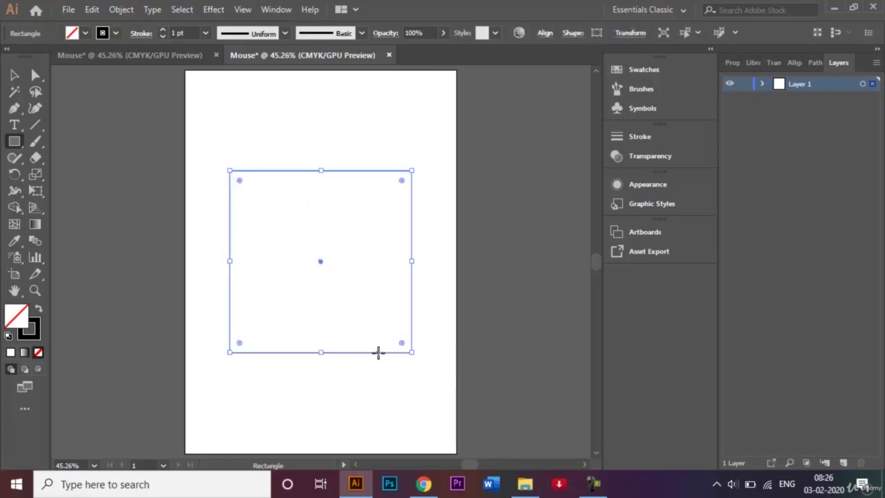
left_click(17, 76)
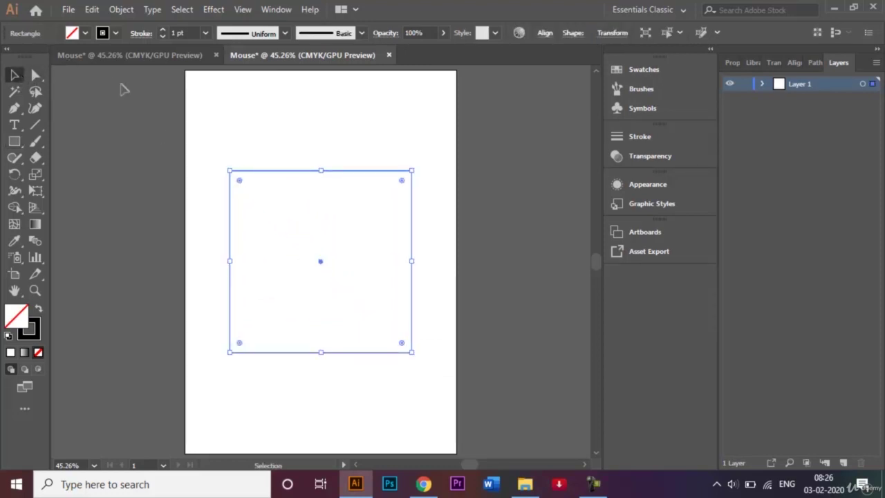
left_click(291, 116)
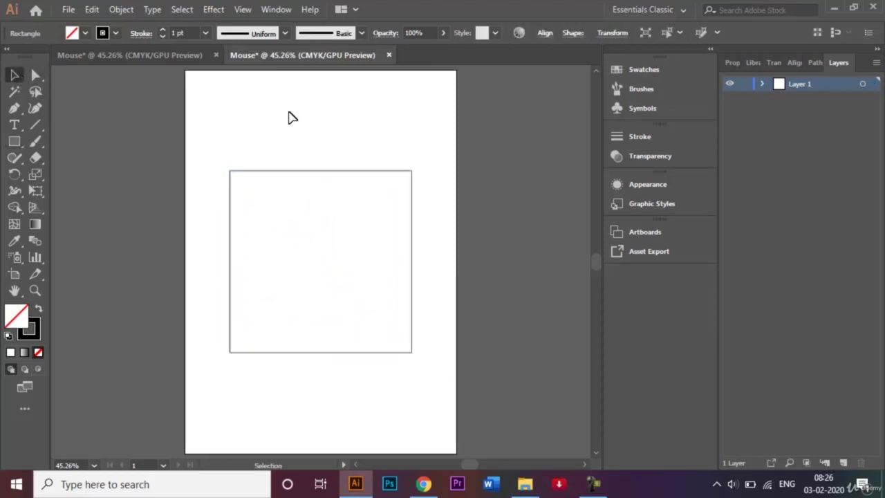
Stretch the square upward and downward, narrow it into a tall rectangle and centre it horizontally on the artboard.
left_click(320, 172)
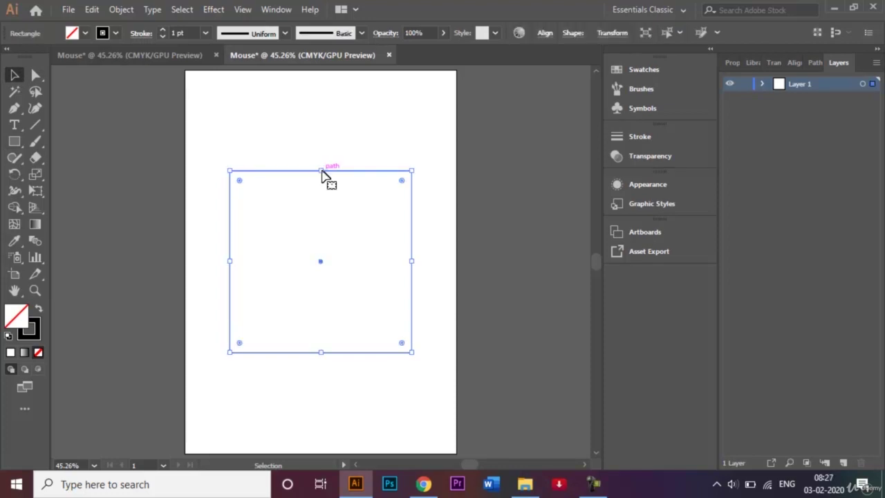
left_click_drag(321, 170, 324, 136)
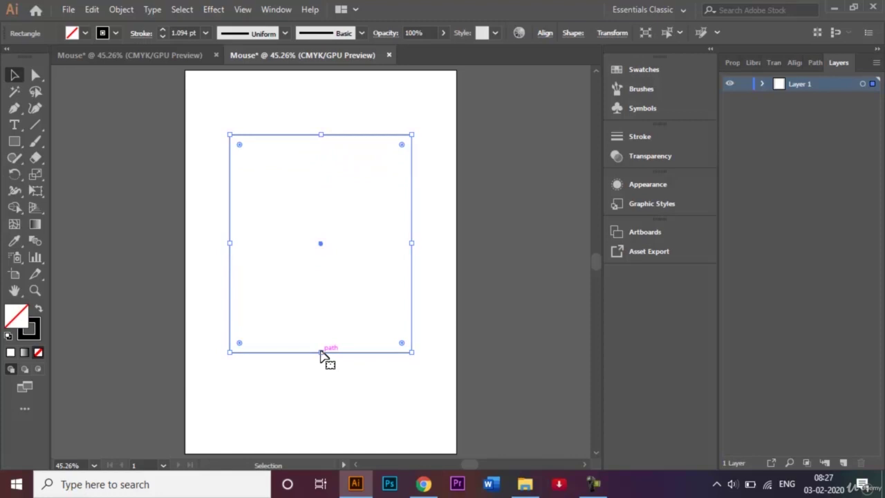
left_click_drag(322, 353, 326, 393)
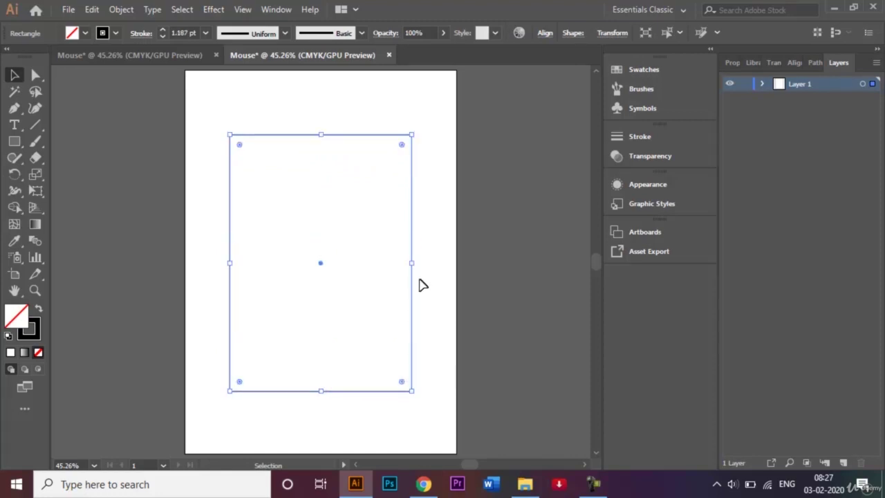
left_click_drag(412, 263, 371, 262)
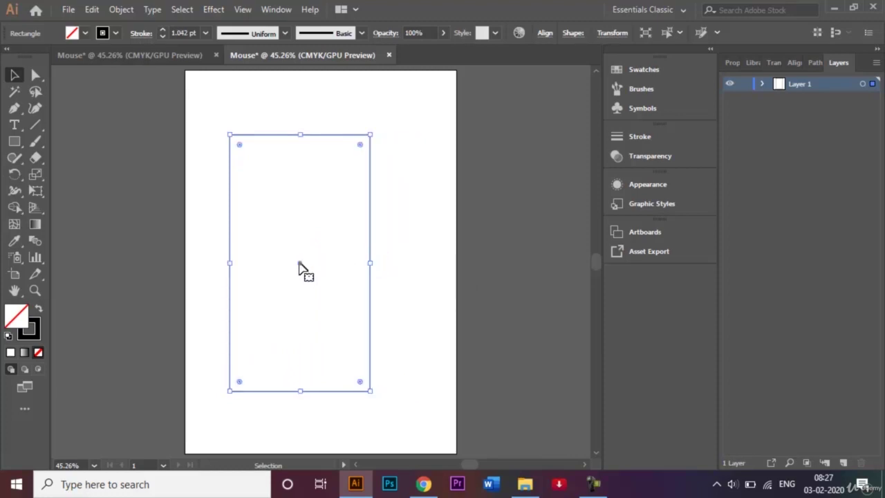
left_click_drag(298, 264, 320, 264)
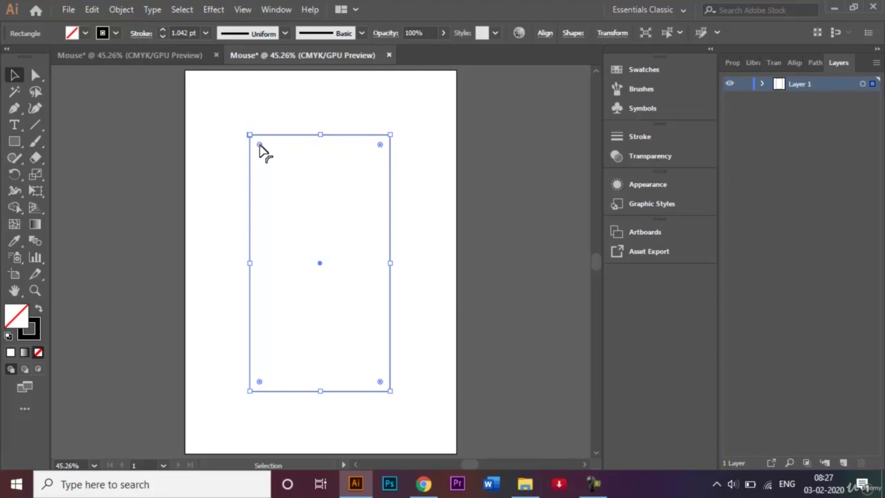
Round all four corners of the tall rectangle to a radius of about 32 mm.
left_click_drag(260, 146, 283, 187)
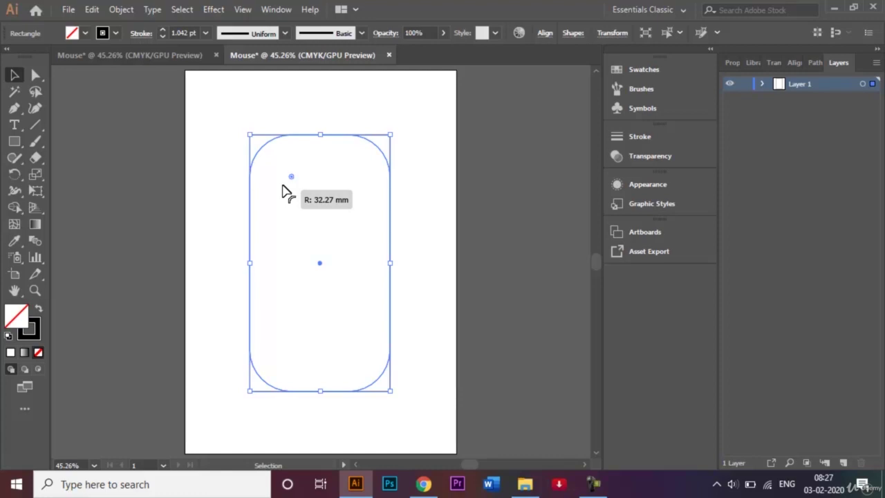
left_click_drag(285, 192, 282, 191)
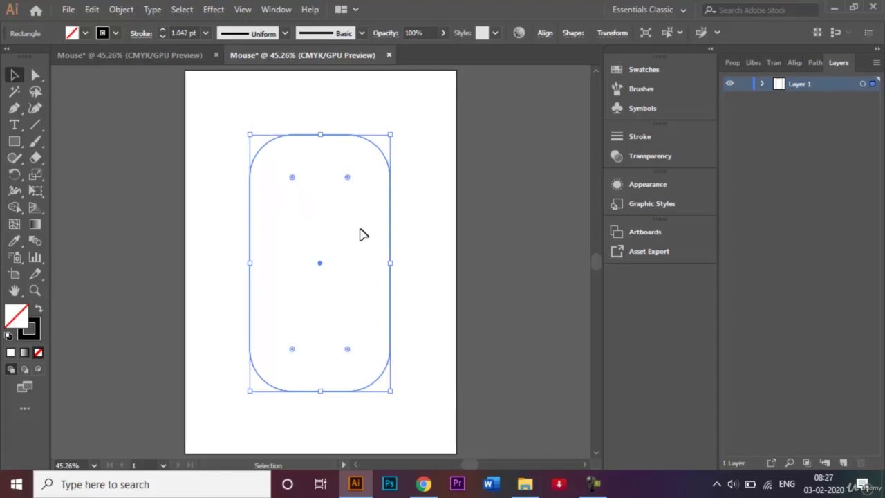
left_click(416, 263)
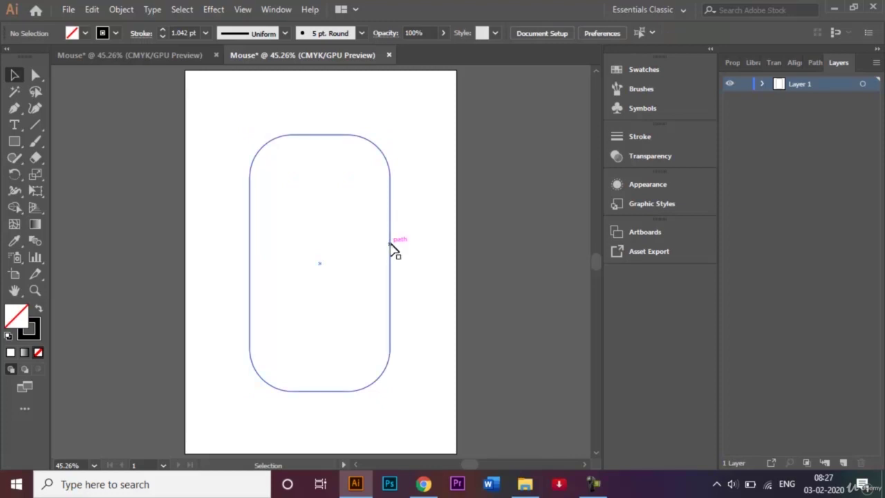
Shorten the rounded rectangle by about a quarter of its height by raising its bottom edge.
left_click(311, 392)
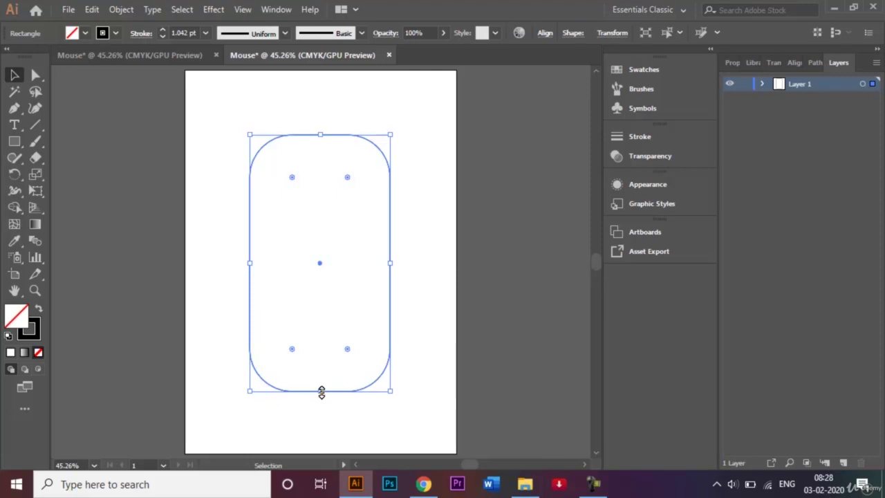
mouse_move(321, 392)
left_mouse_down()
mouse_move(320, 314)
mouse_move(321, 329)
left_mouse_up()
left_click(324, 367)
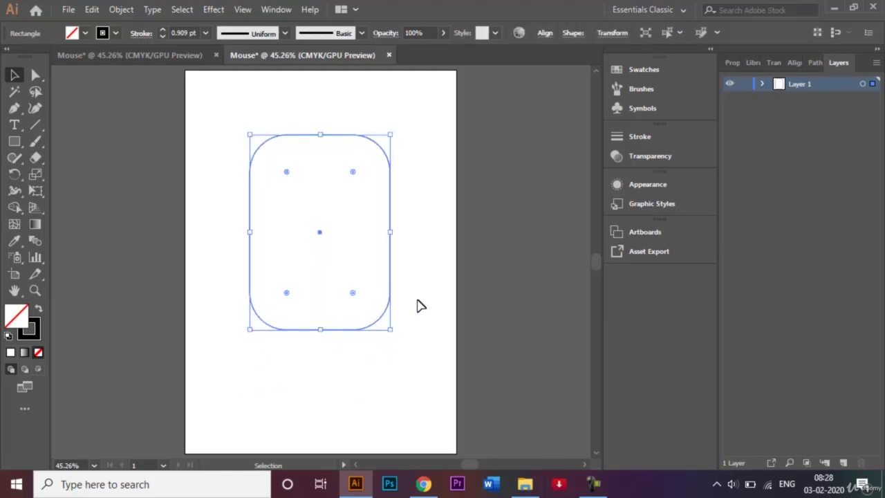
left_click(419, 304)
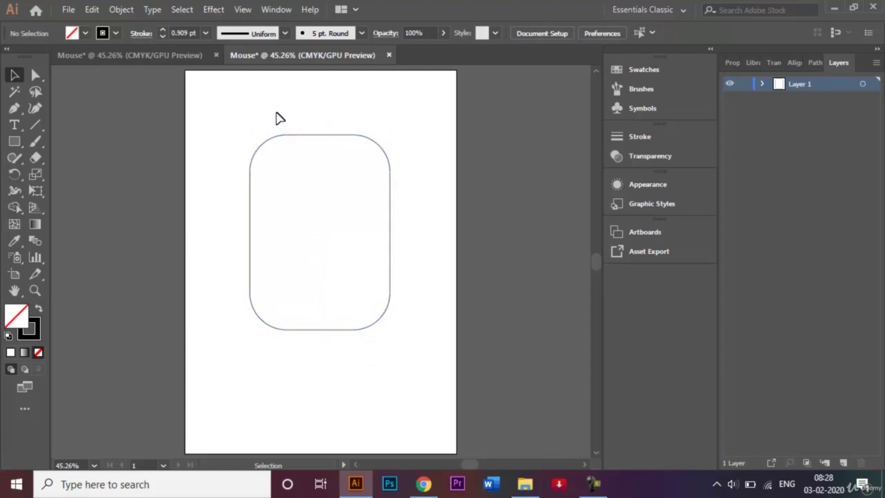
Check the finished mouse illustration, and draw a narrow vertical scroll-wheel rectangle in the upper middle of the mouse body.
left_click(146, 58)
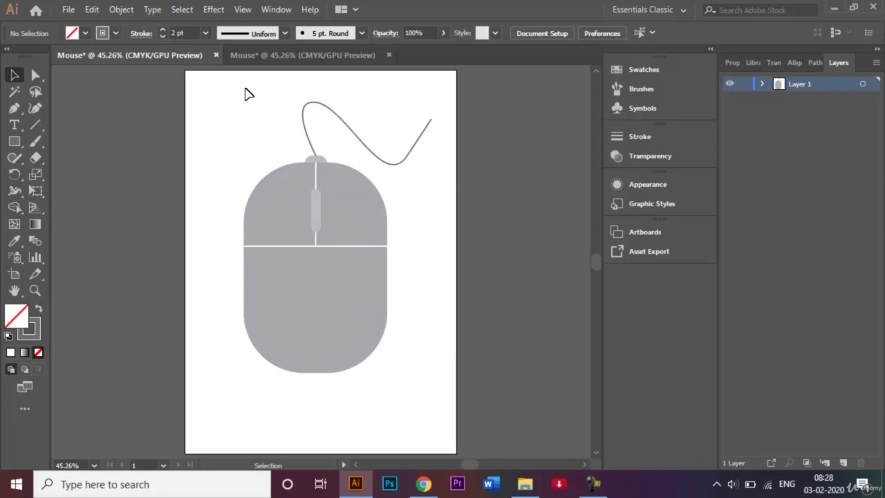
left_click(262, 56)
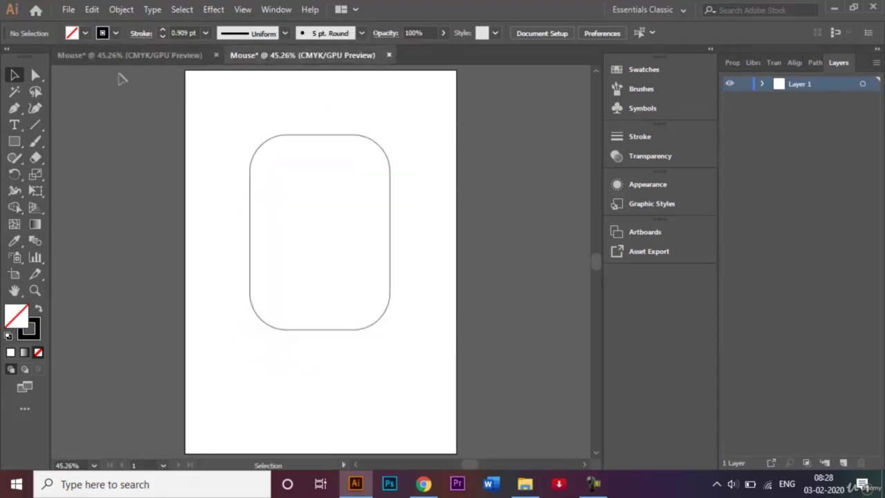
left_click(14, 141)
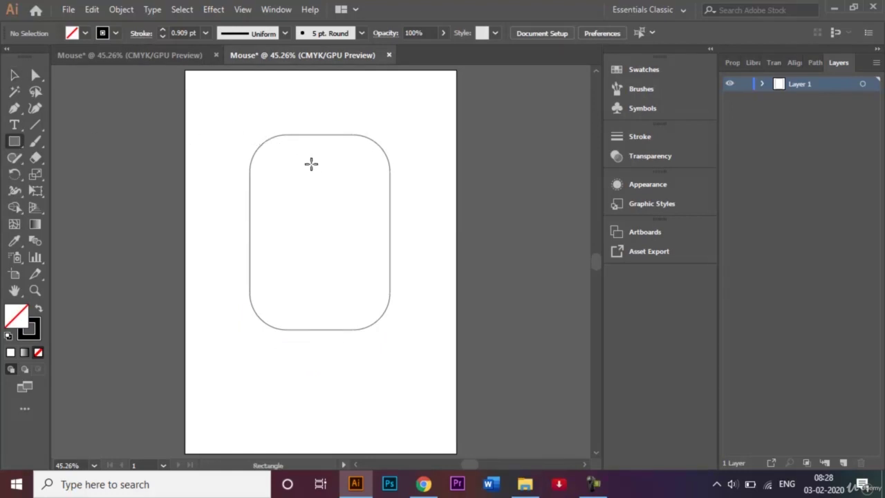
left_click_drag(311, 164, 319, 209)
left_click(14, 76)
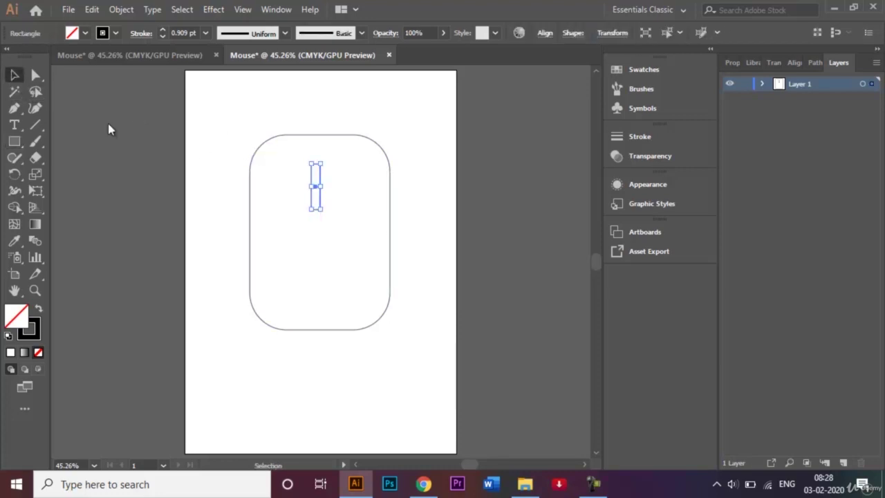
left_click(195, 134)
Fully round the corners of the narrow scroll-wheel rectangle to a 3.37 mm radius.
key("ctrl+1")
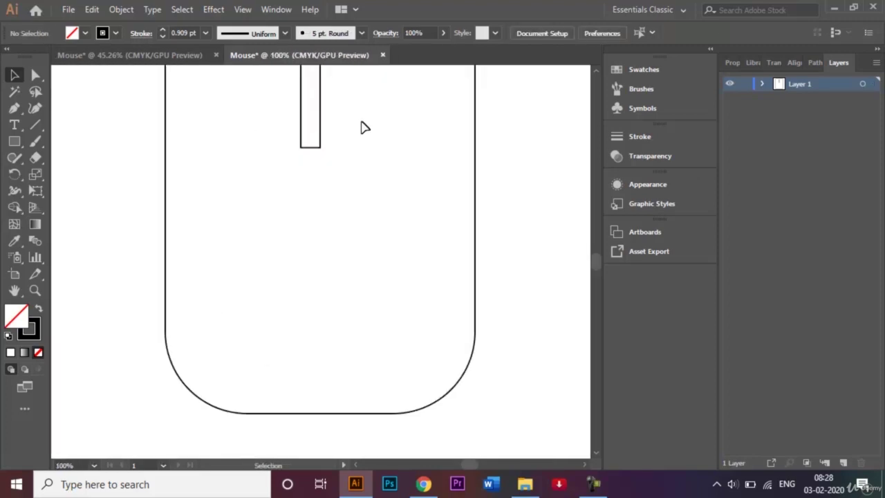
scroll(594, 73, "up", 3)
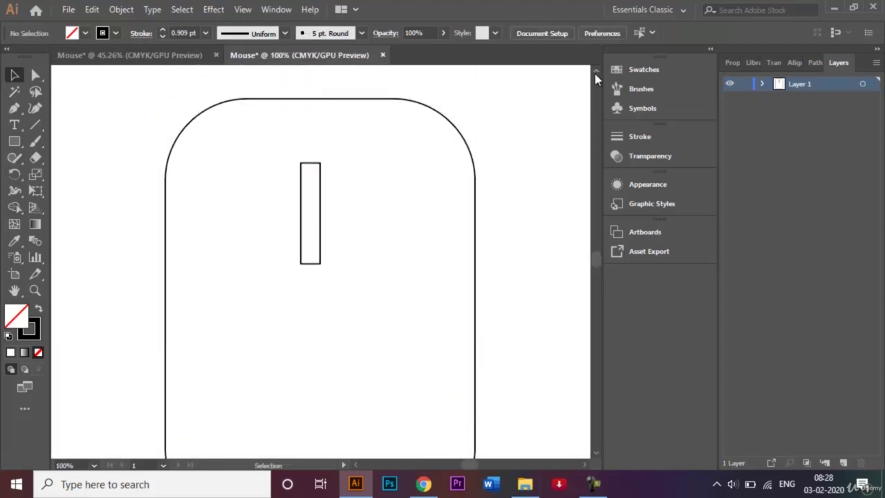
left_click(318, 170)
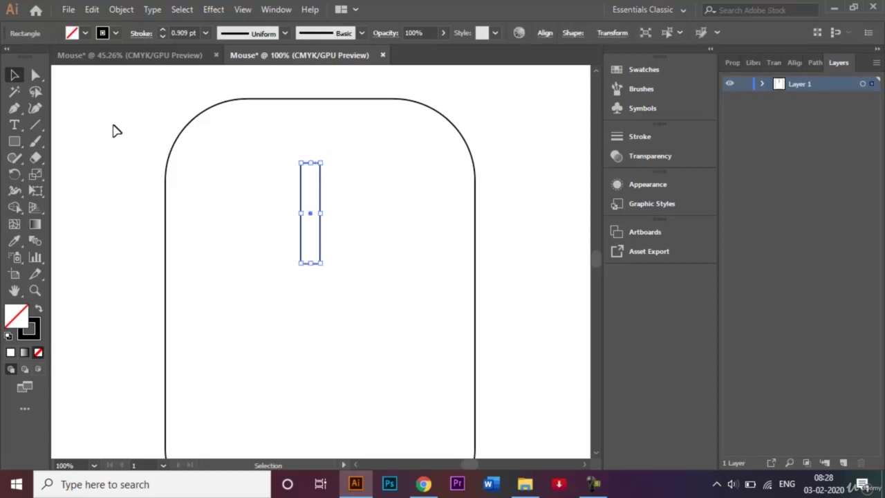
left_click(38, 78)
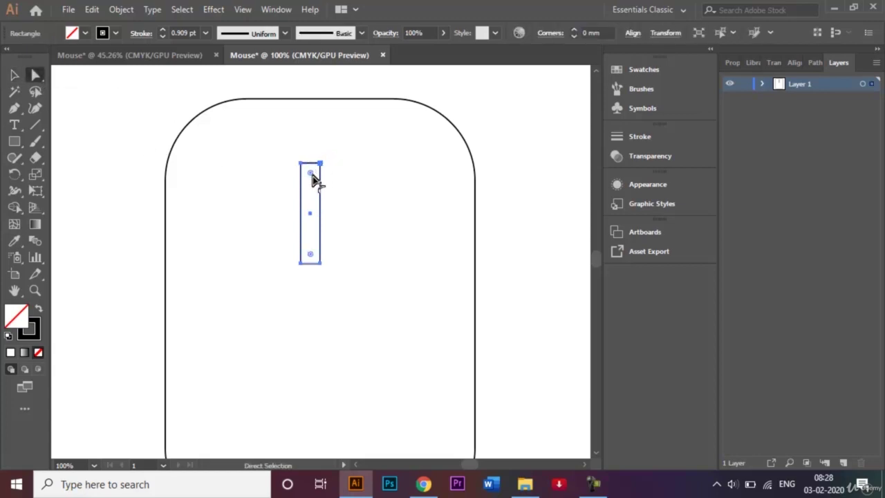
left_click_drag(310, 173, 313, 179)
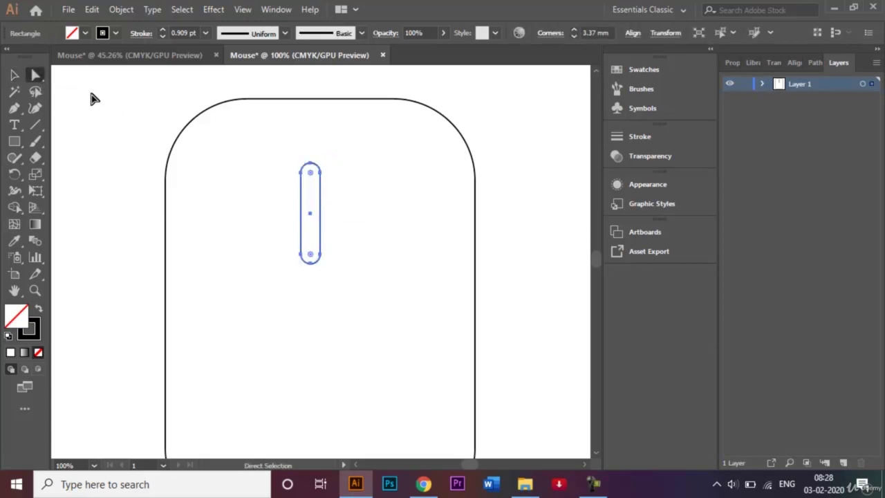
left_click(15, 75)
left_click(183, 92)
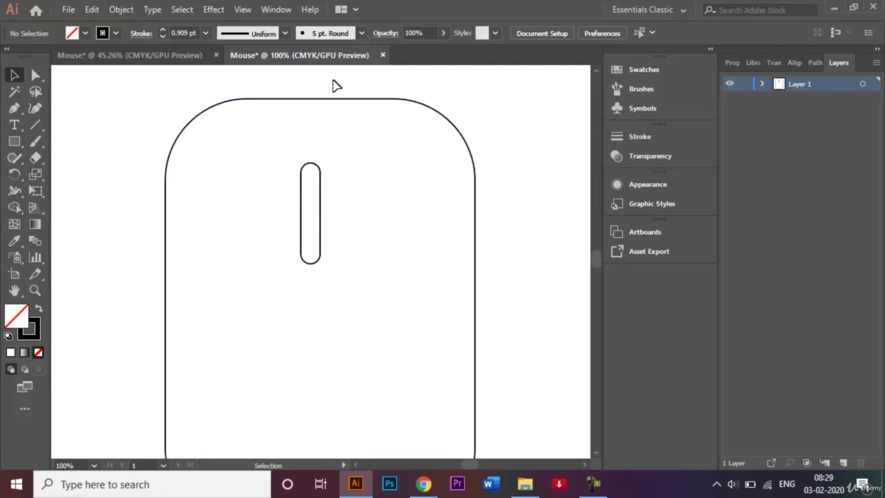
Align the scroll-wheel shape and the mouse body to each other on their horizontal centres.
left_click_drag(193, 81, 488, 289)
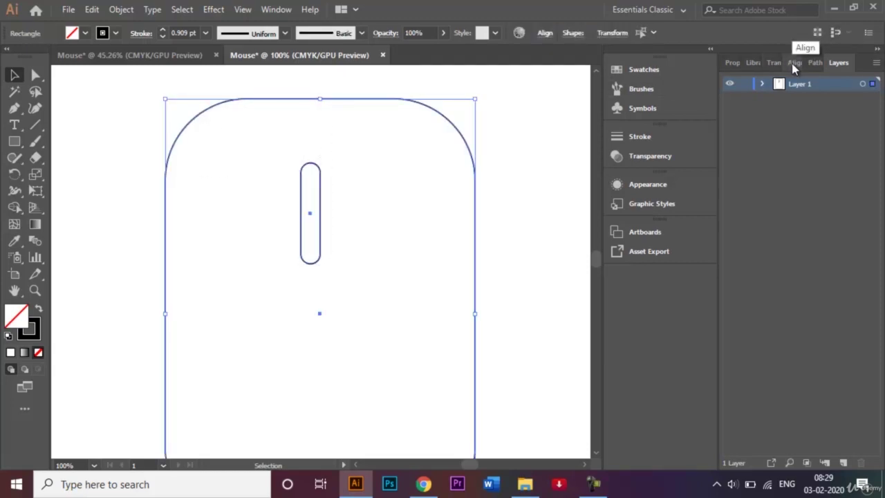
left_click(793, 63)
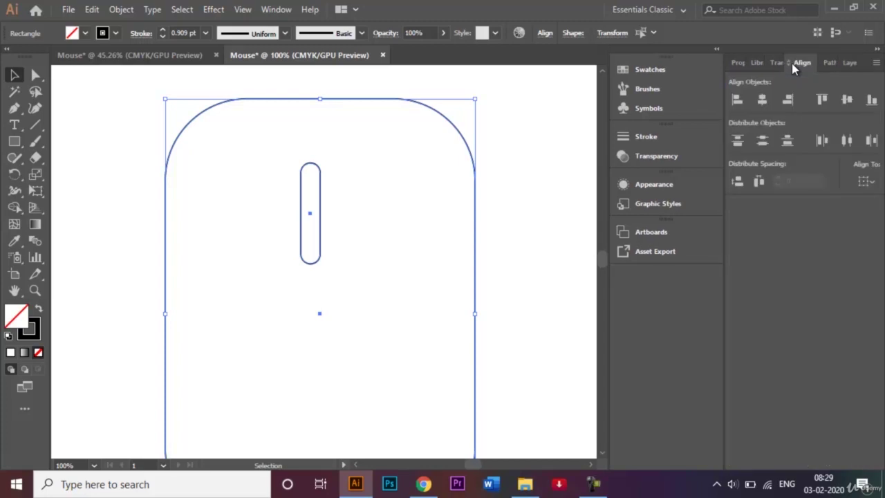
left_click(762, 101)
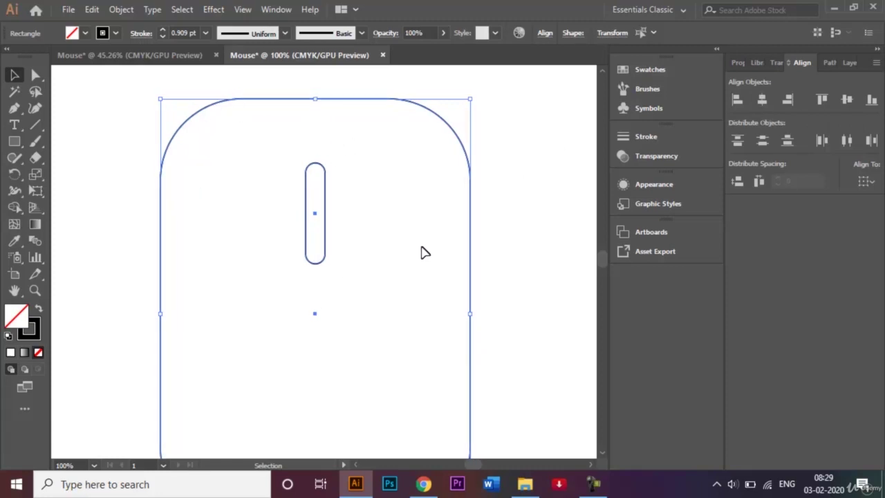
left_click(529, 204)
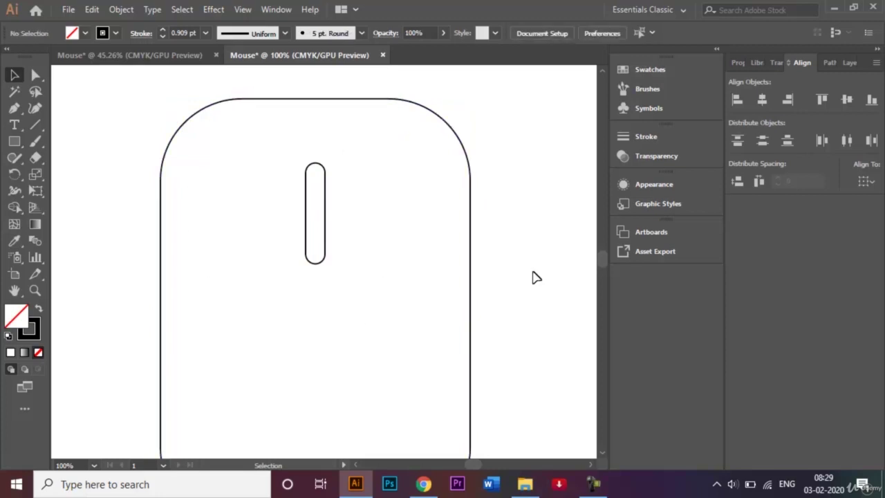
left_click(849, 63)
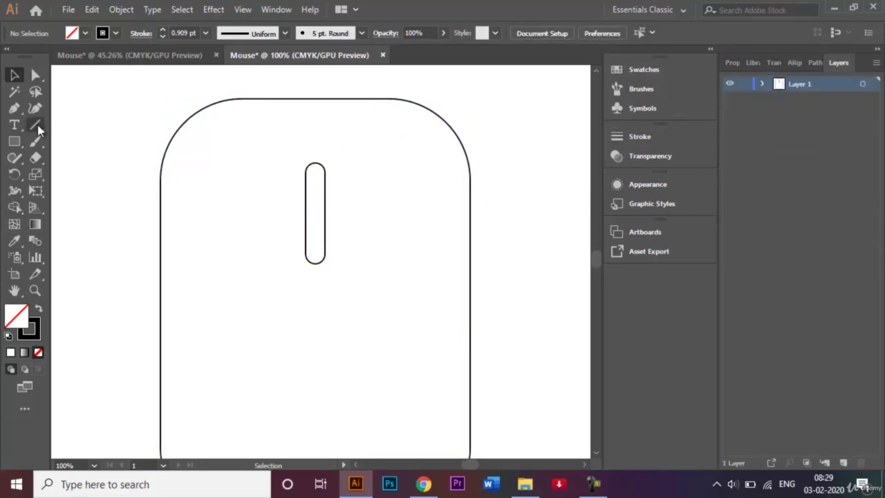
Check the finished mouse illustration, and draw a vertical line from the middle of the body's top edge down to the body's centre.
left_click(121, 58)
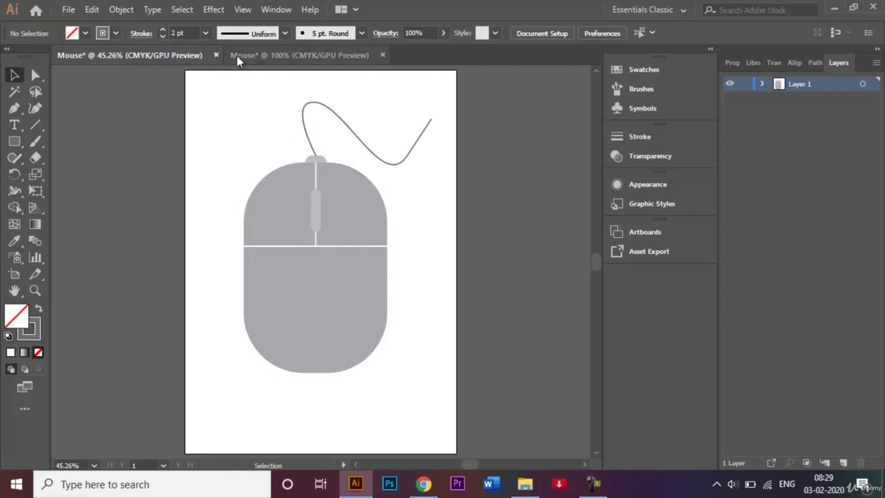
left_click(254, 55)
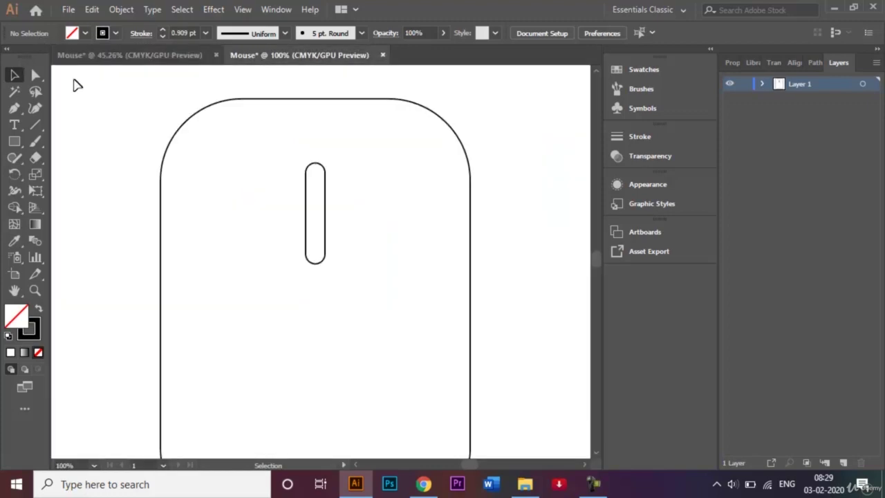
left_click(36, 129)
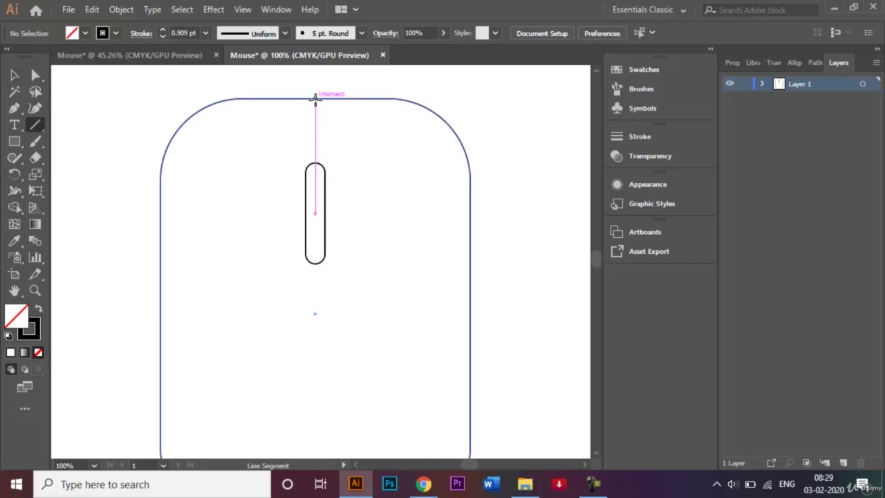
left_click_drag(314, 98, 314, 314)
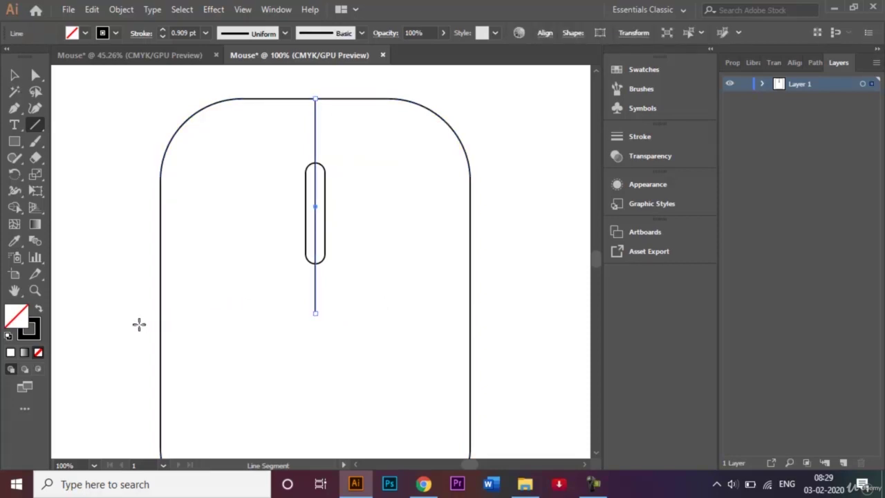
Draw a horizontal line across the body, overshooting both sides, and nudge it up to meet the lower end of the vertical line.
left_click_drag(137, 318, 493, 318)
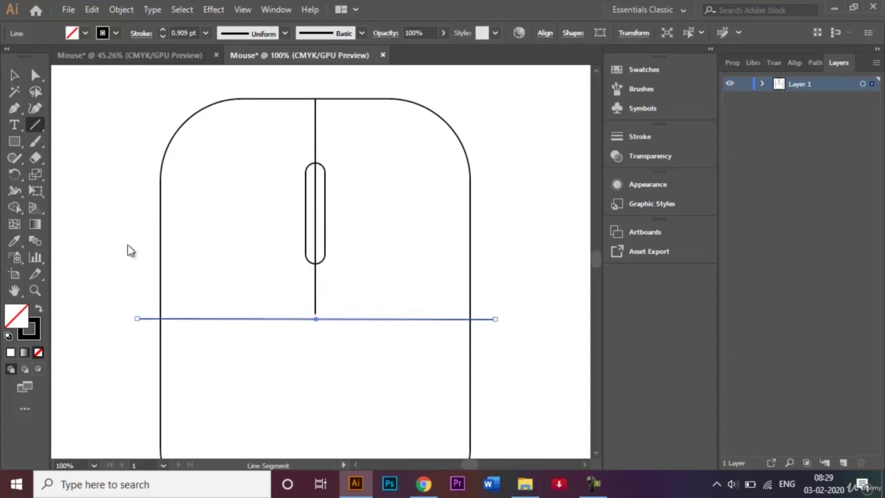
left_click(15, 76)
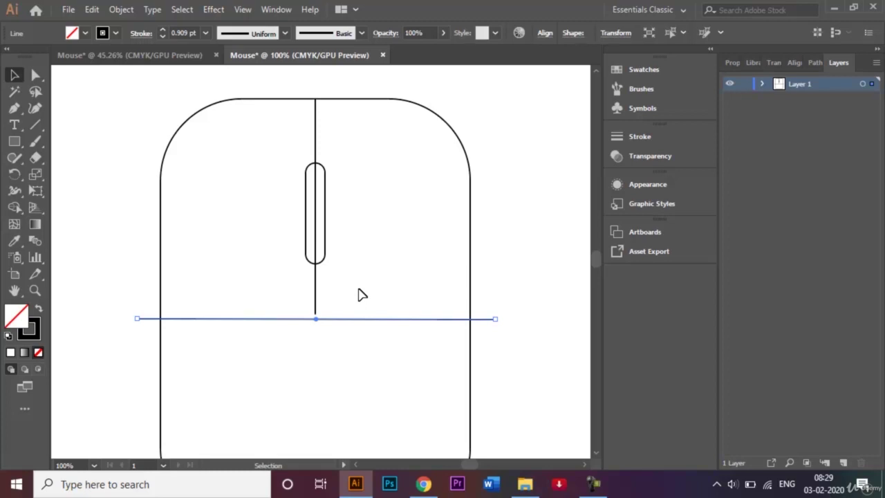
key("Up")
key("Up")
key("Up")
key("Up")
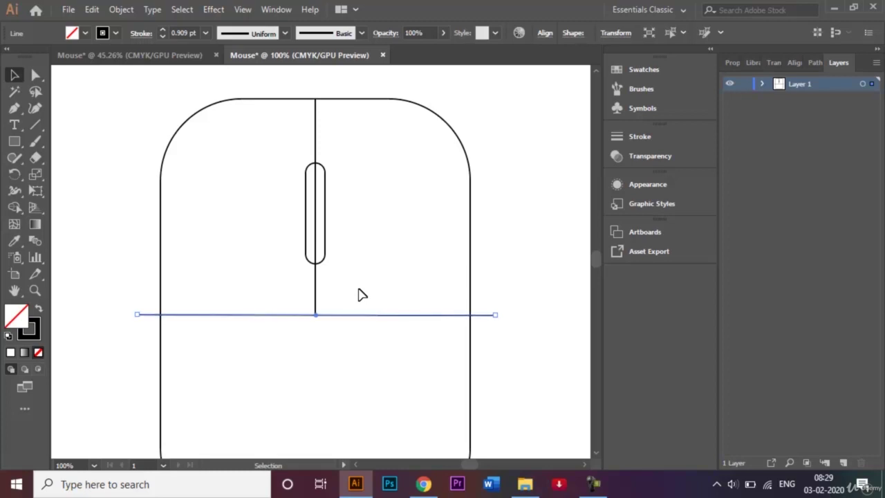
left_click(546, 220)
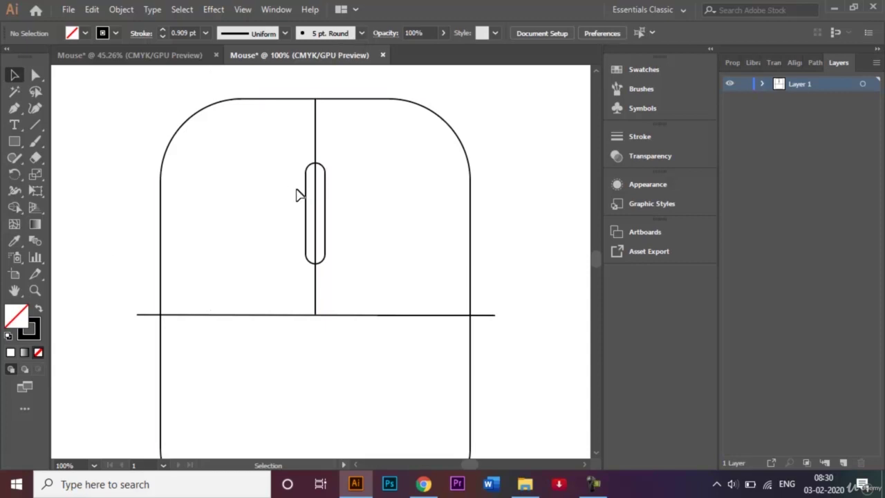
Use the Shape Builder to clear the line inside the scroll wheel and trim the horizontal line's ends outside the mouse body.
left_click_drag(147, 105, 466, 359)
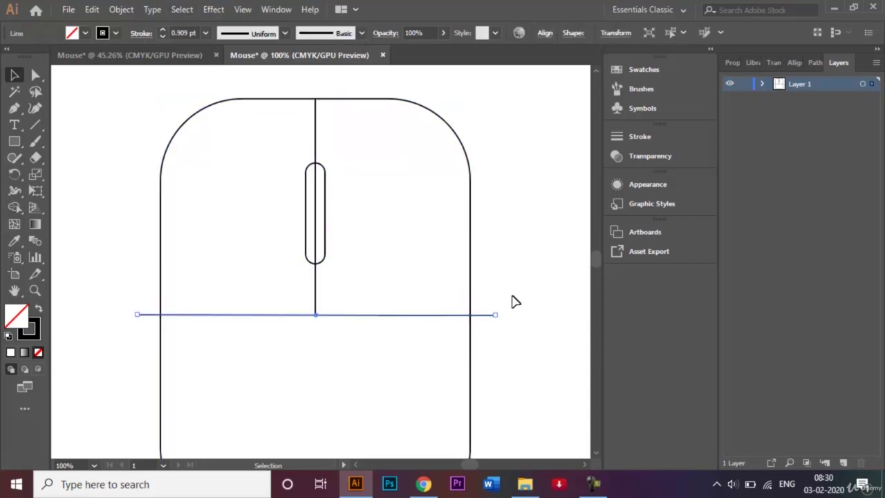
mouse_move(135, 91)
left_mouse_down()
mouse_move(507, 228)
mouse_move(527, 376)
left_mouse_up()
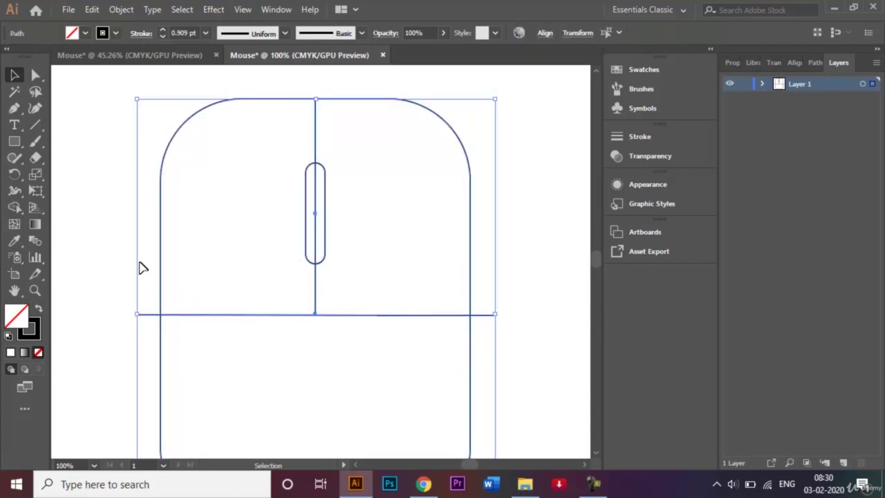
left_click(15, 211)
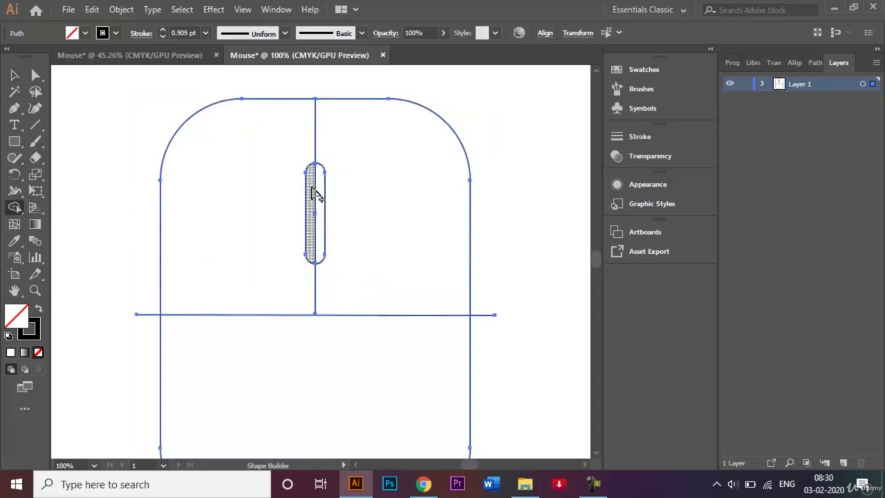
left_click_drag(313, 193, 318, 207)
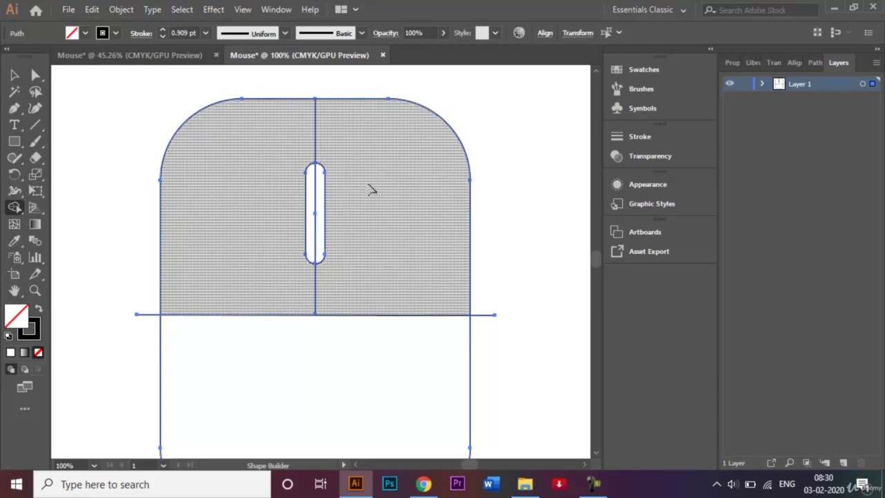
left_click(319, 196, "alt")
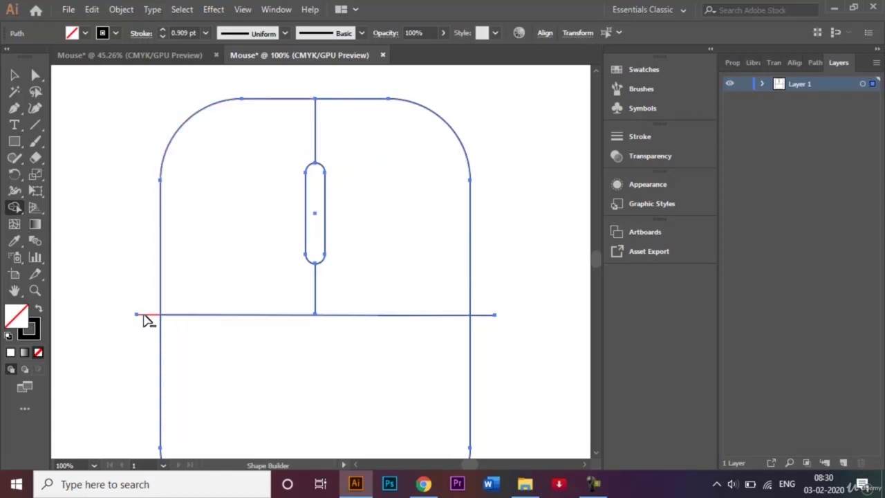
left_click(145, 319, "alt")
left_click(14, 75)
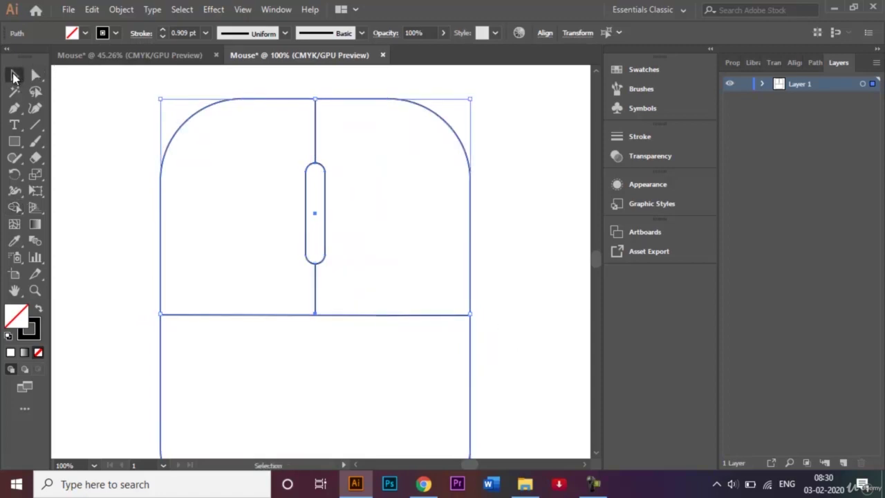
left_click(91, 135)
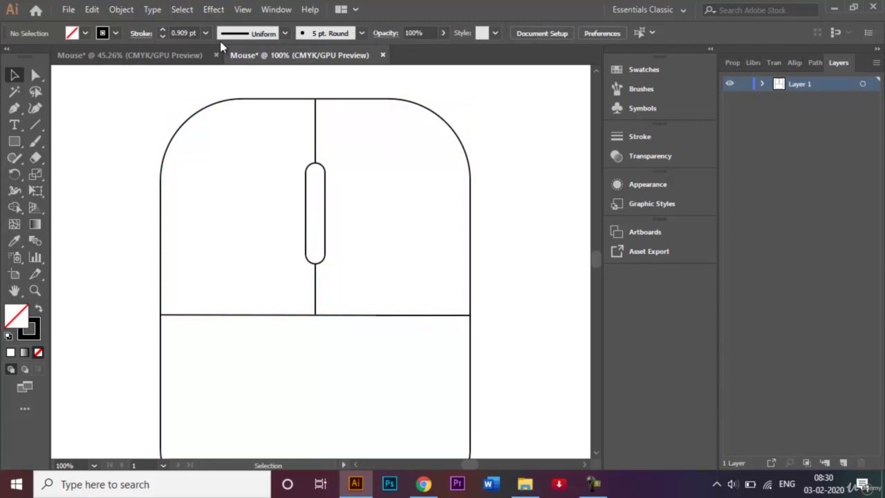
Check the cable connector in the finished illustration, and draw a small flat rectangle on the middle of the body's top edge.
left_click(170, 57)
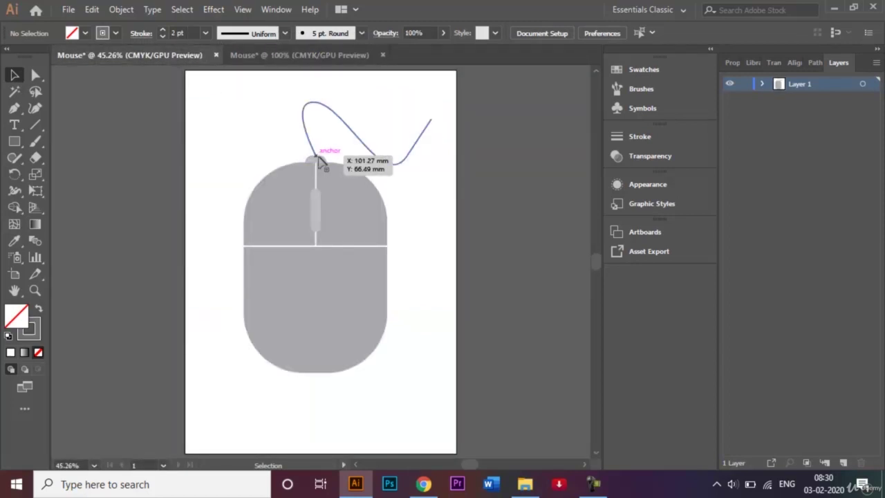
left_click(274, 57)
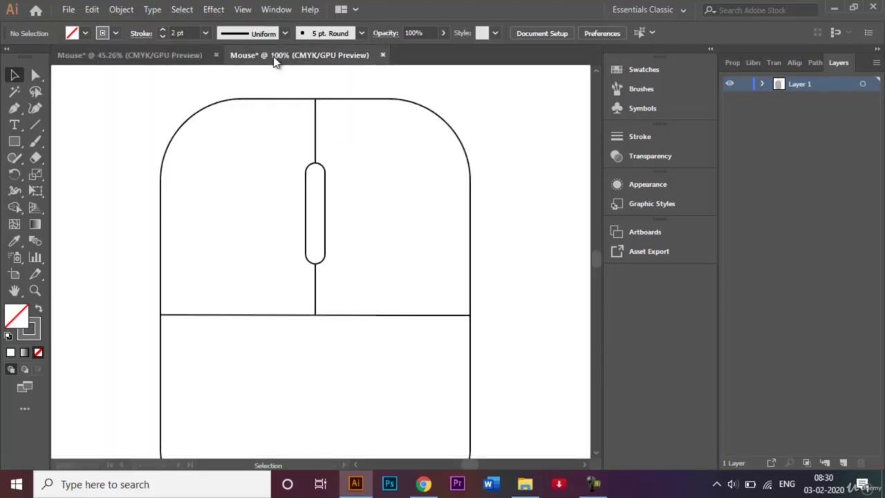
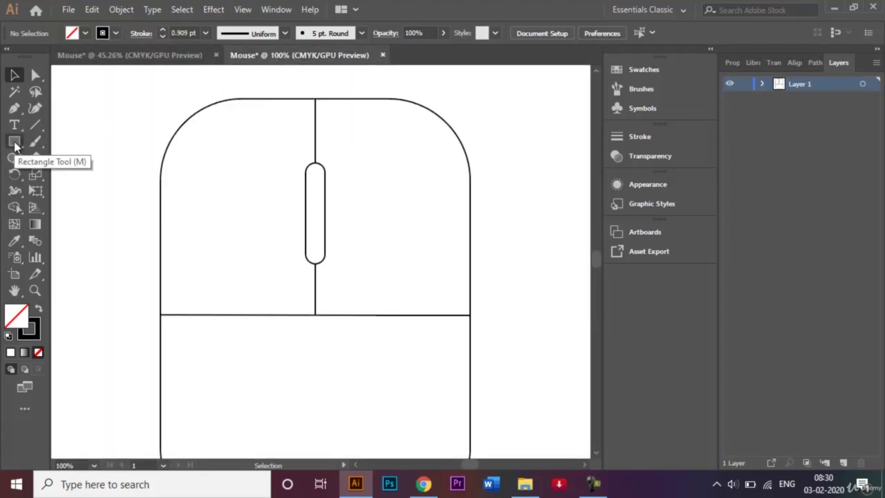
left_click(15, 142)
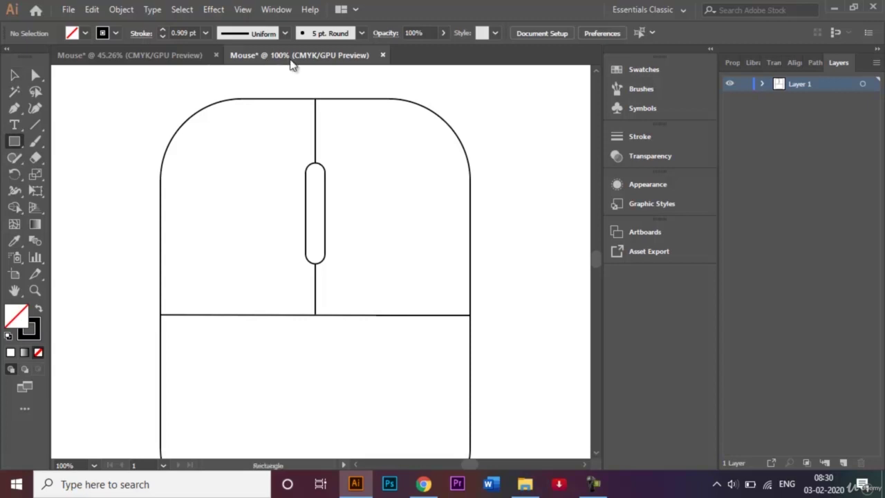
left_click_drag(274, 81, 353, 98)
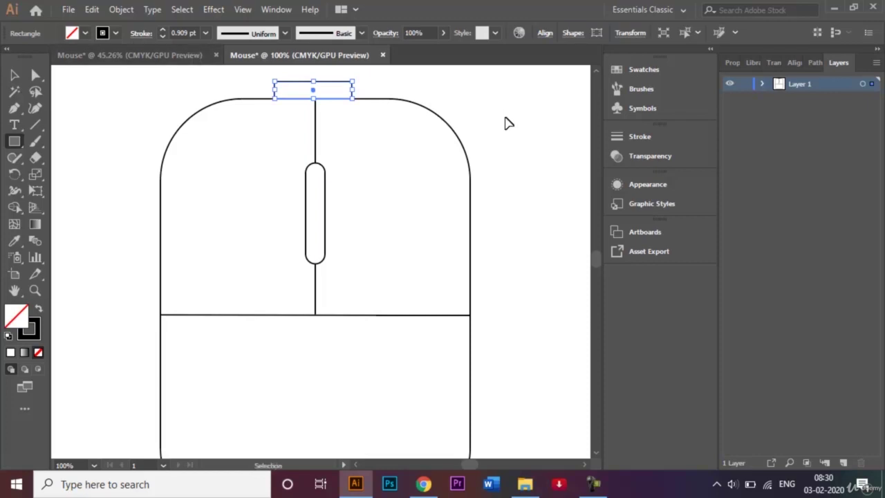
Round only the two upper corners of the small connector rectangle to a 6.01 mm radius.
key("ctrl+equal")
key("ctrl+equal")
key("ctrl+equal")
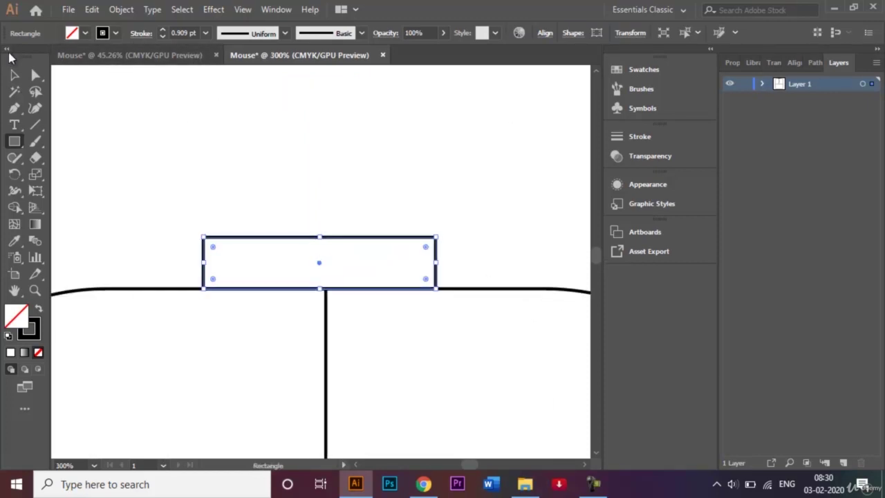
left_click(36, 75)
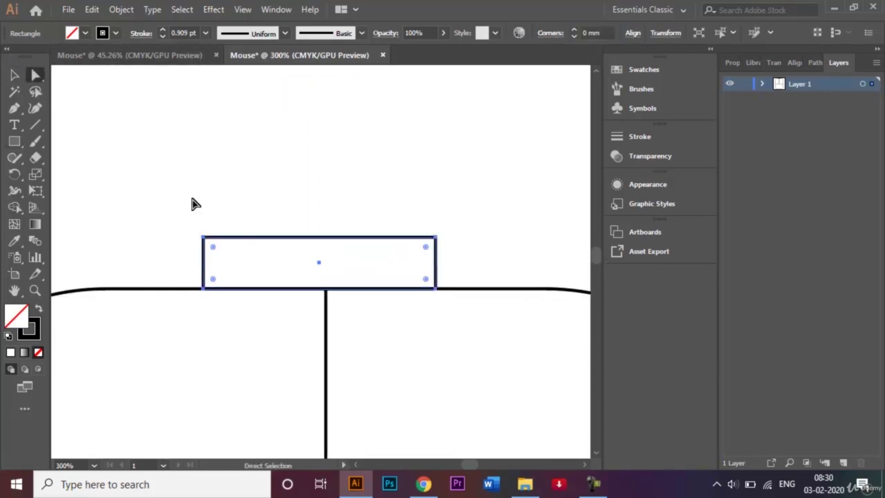
left_click(194, 203)
left_click(203, 237)
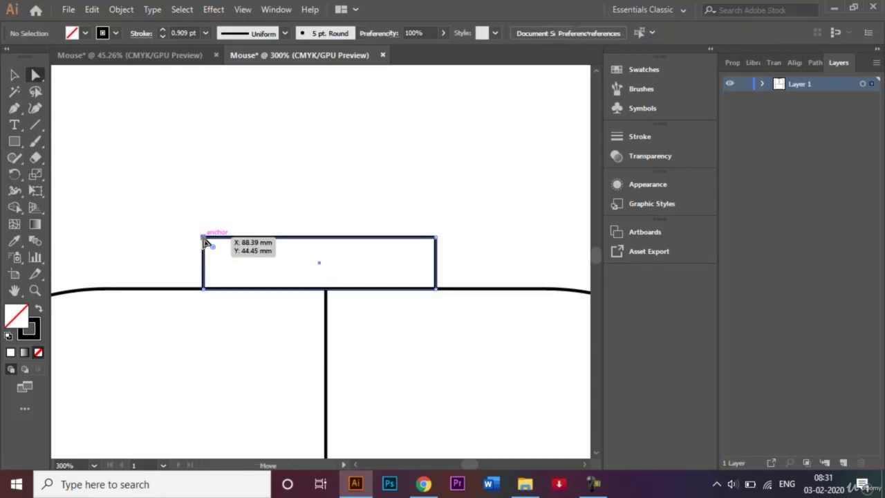
left_click(435, 237, "shift")
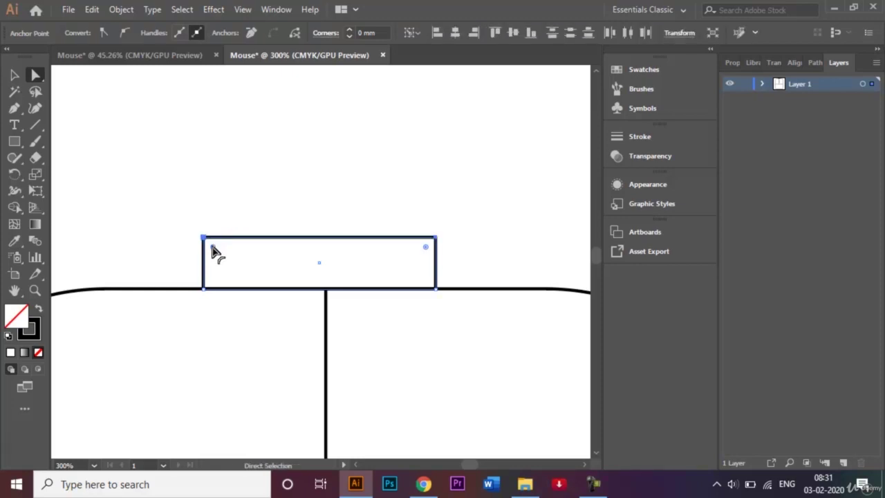
left_click_drag(213, 250, 285, 302)
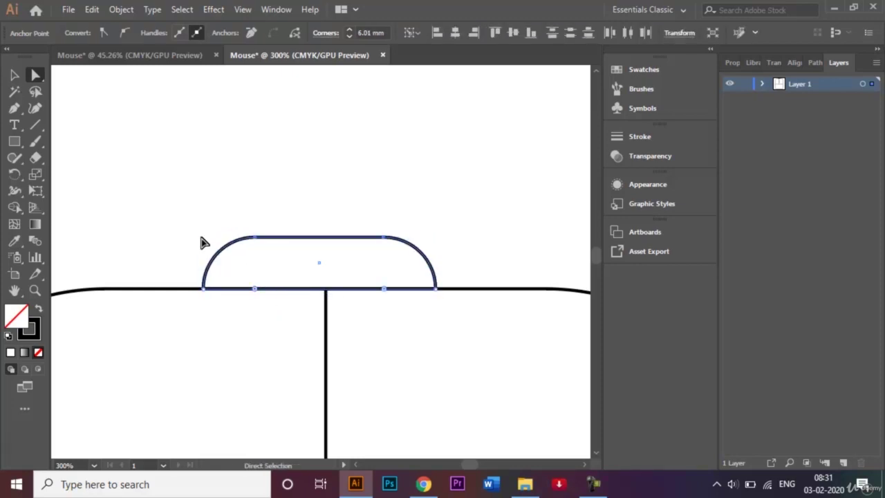
Narrow the rounded connector shape from both sides so it sits roughly centred over the vertical dividing line.
left_click(15, 74)
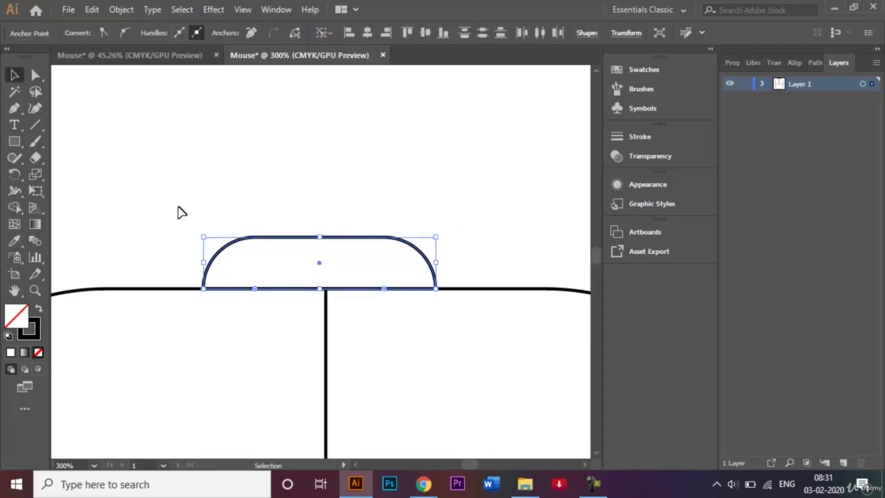
left_click_drag(206, 262, 236, 262)
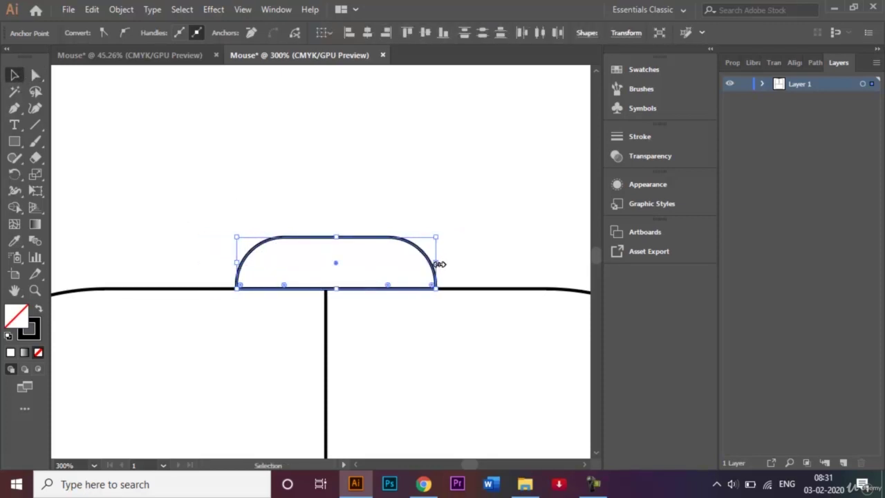
left_click_drag(437, 263, 424, 261)
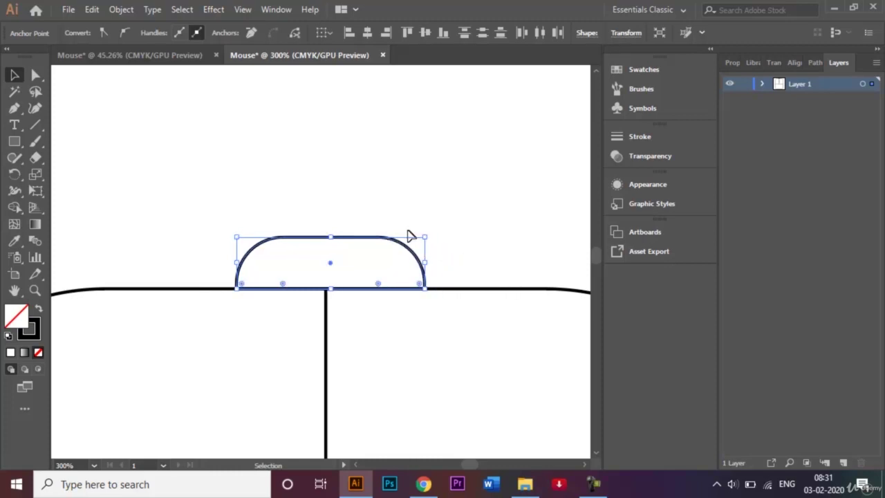
left_click(409, 235)
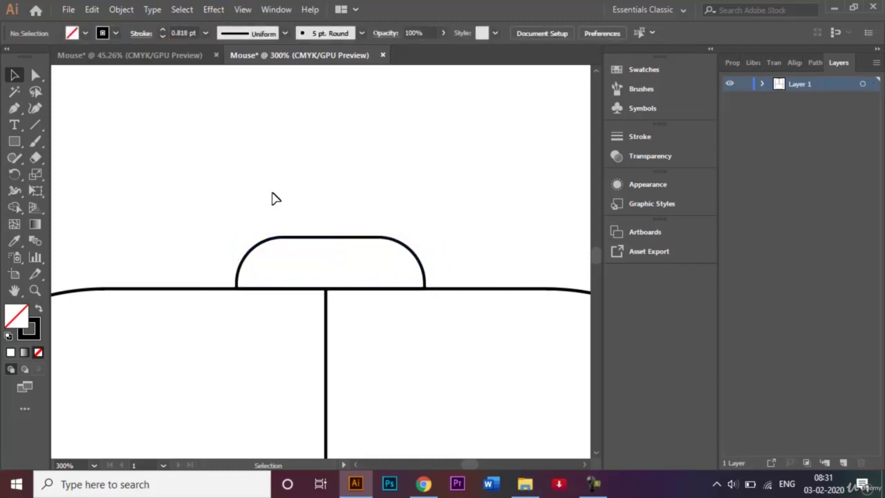
key("ctrl+1")
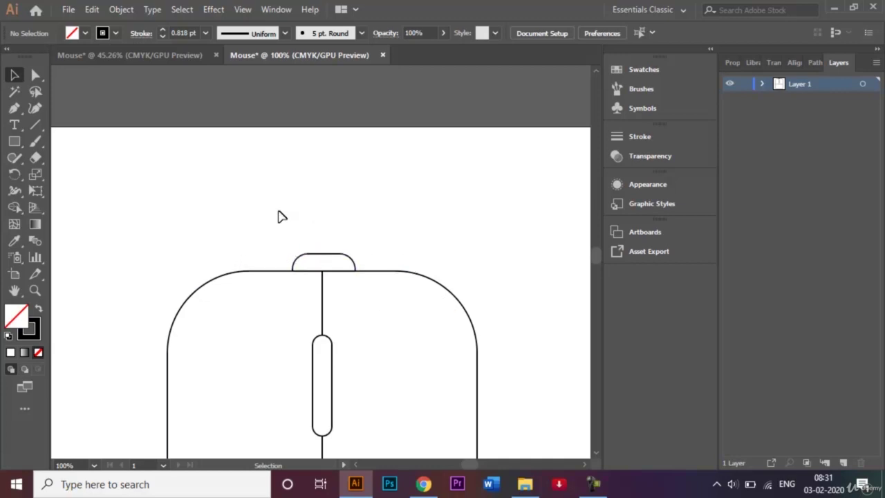
Align the mouse body, scroll wheel, connector and upper dividing line to a common horizontal centre.
left_click_drag(236, 226, 397, 345)
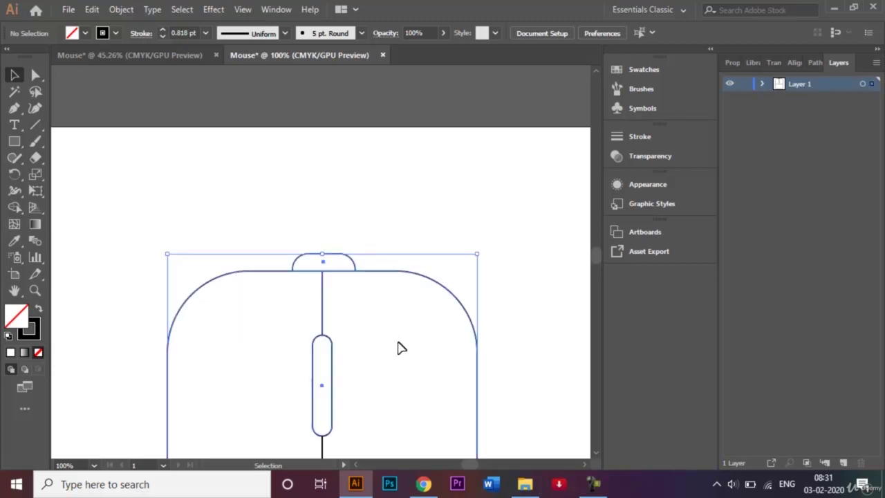
left_click(791, 64)
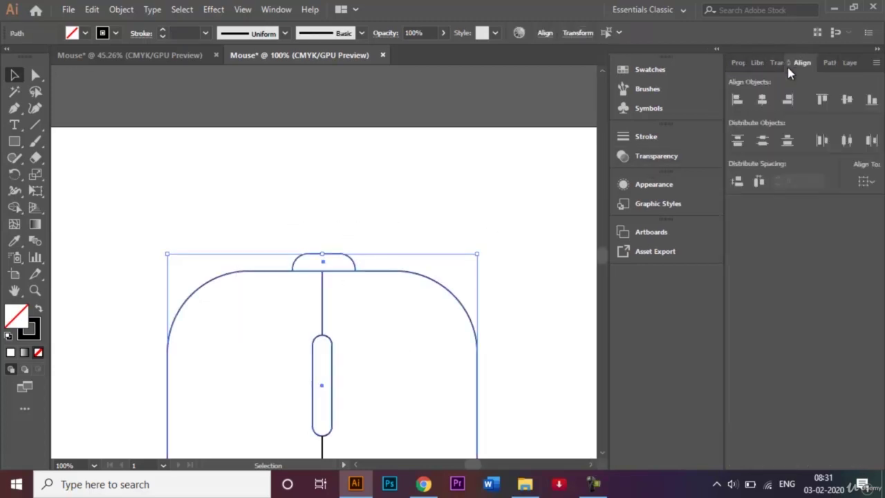
left_click(762, 100)
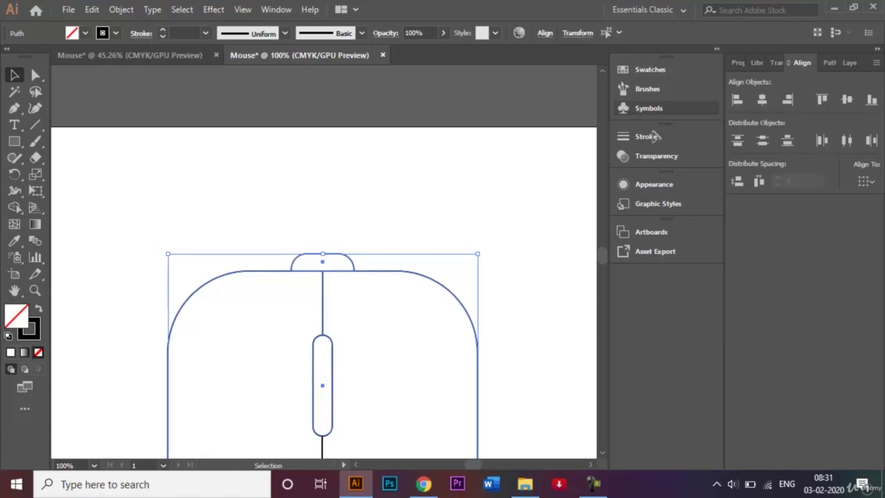
left_click(389, 191)
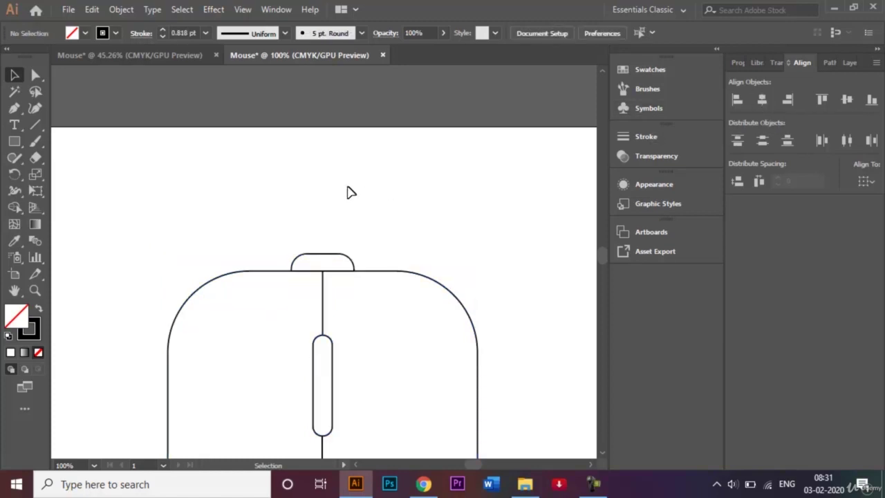
Flatten the cable connector to roughly half its height by lowering its top edge, keeping its base on the body.
left_click(326, 261)
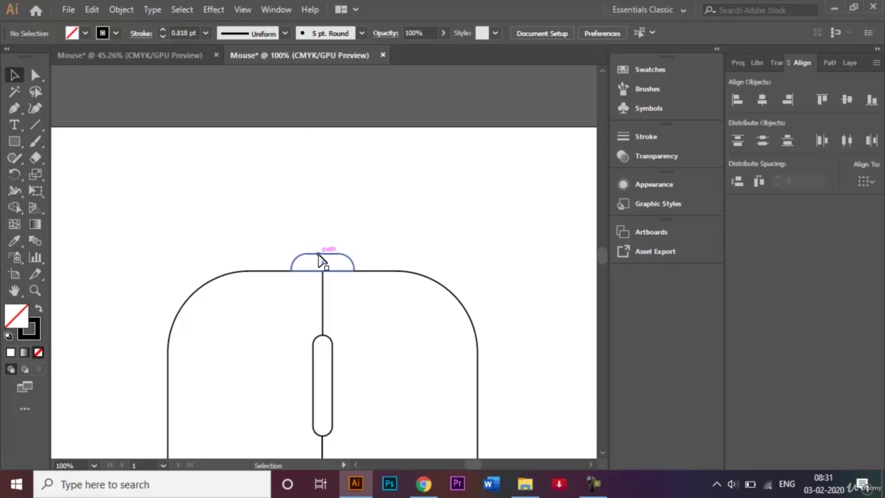
left_click_drag(325, 253, 324, 263)
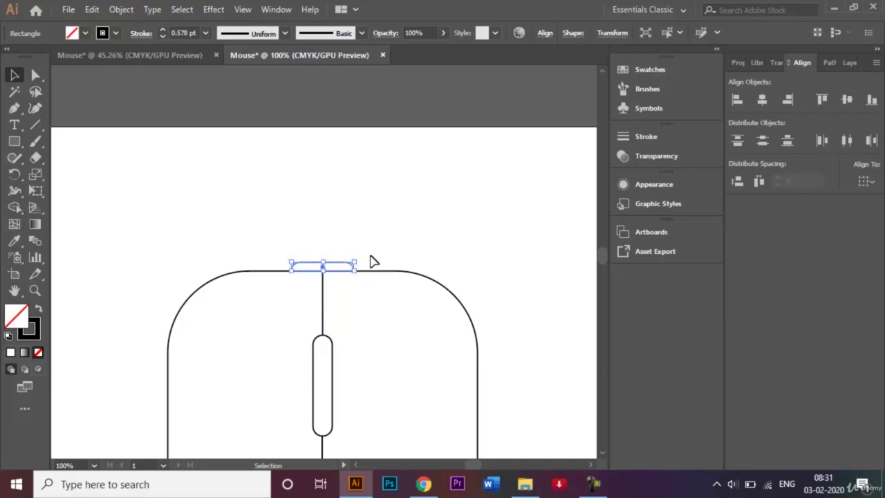
left_click(413, 248)
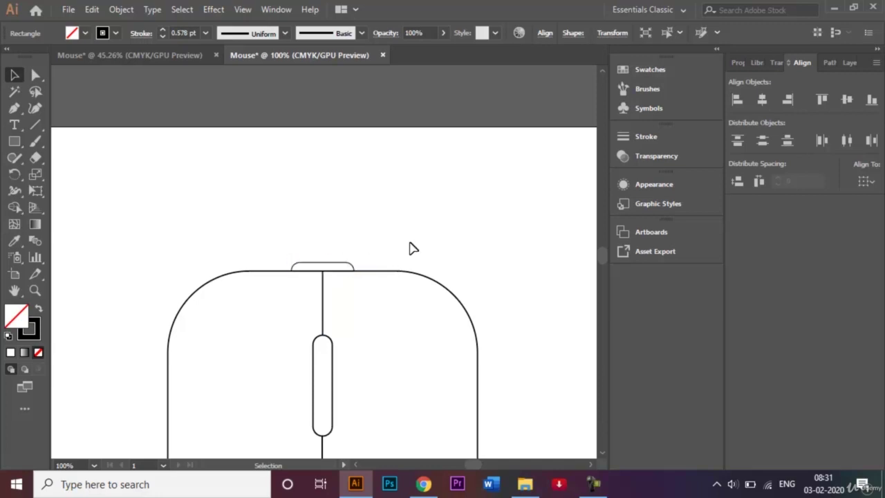
left_click(593, 484)
left_click(818, 421)
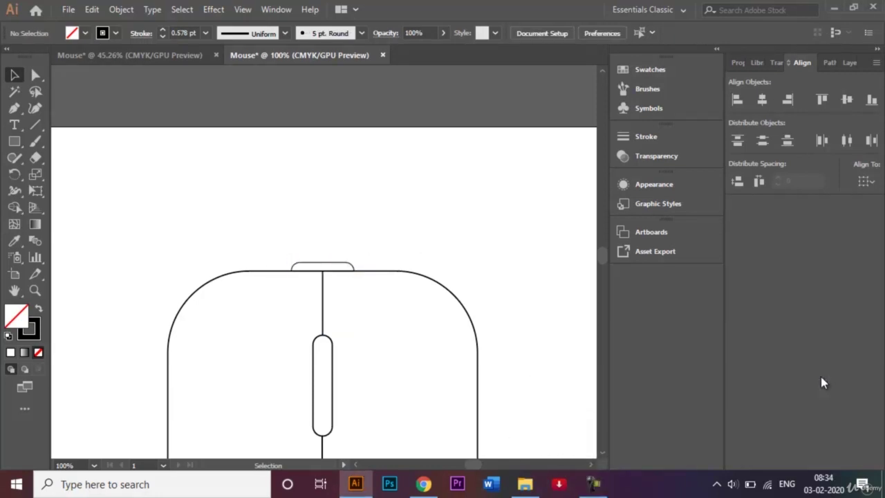
Check the finished illustration's cable, and draw a wavy open Pen path from the connector's top centre, with its first bend about 21 mm above.
key("F7")
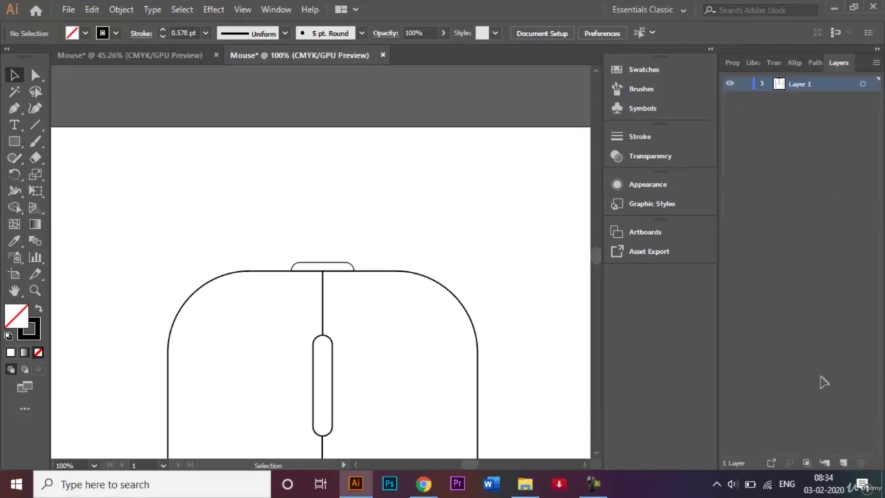
key("ctrl+Tab")
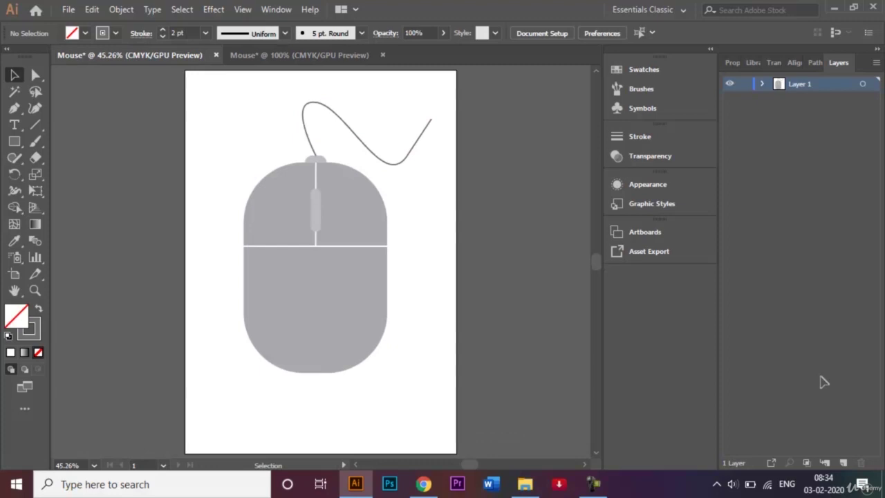
key("ctrl+Tab")
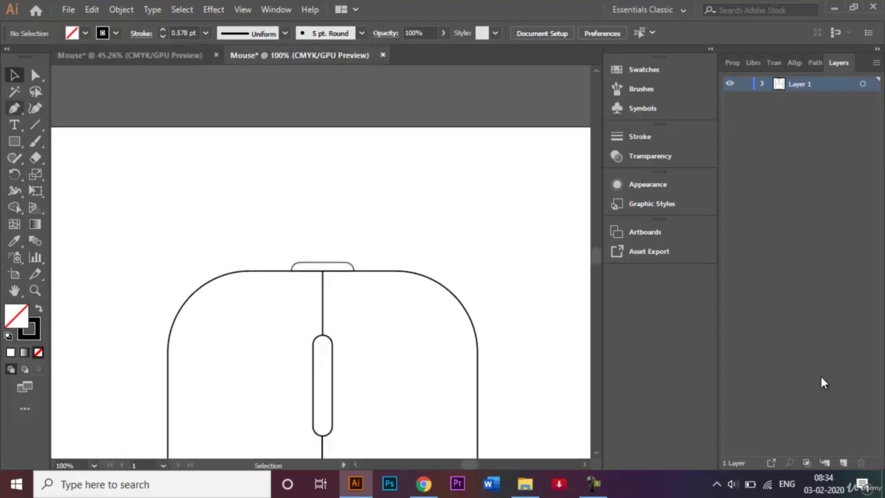
key("p")
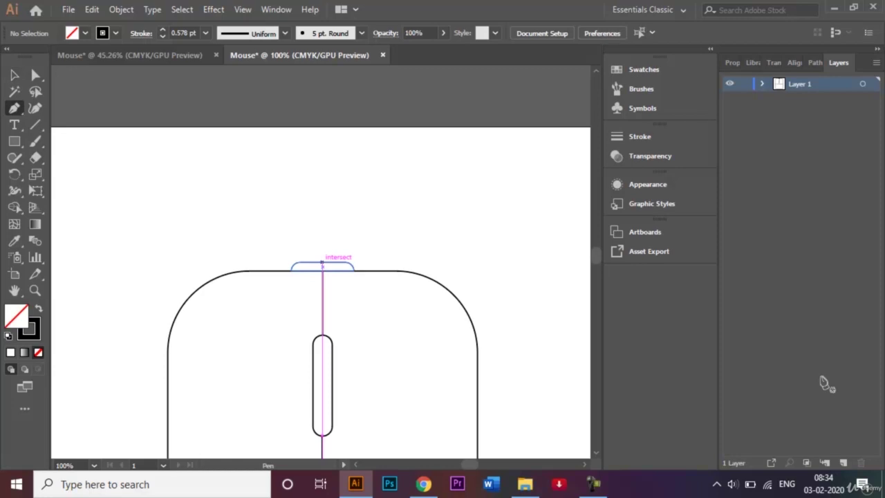
left_click(322, 262)
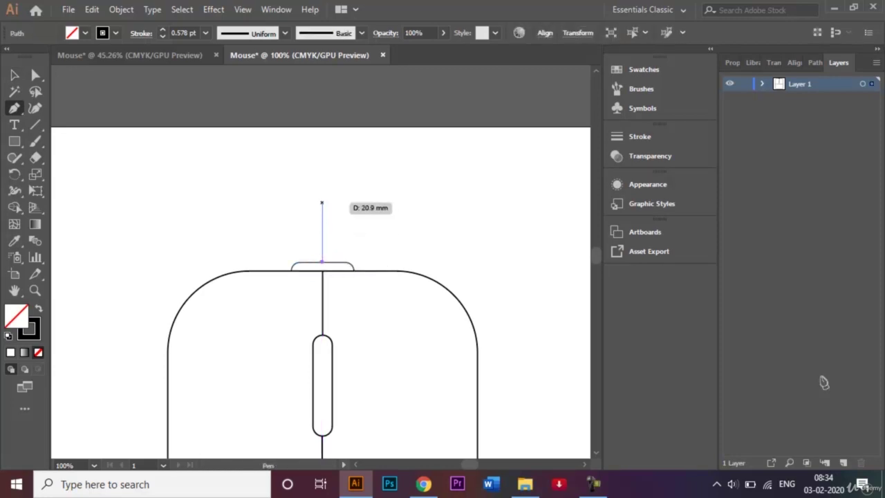
left_click_drag(321, 203, 367, 202)
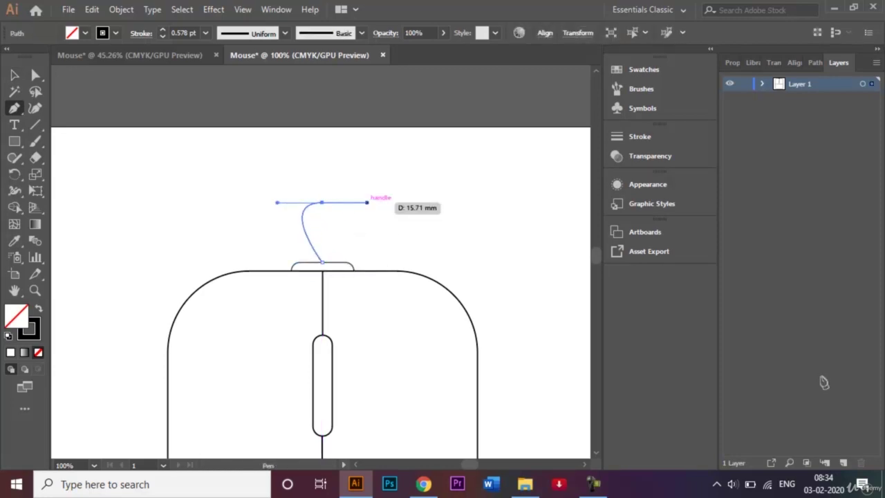
left_click_drag(505, 240, 530, 184)
key("ctrl")
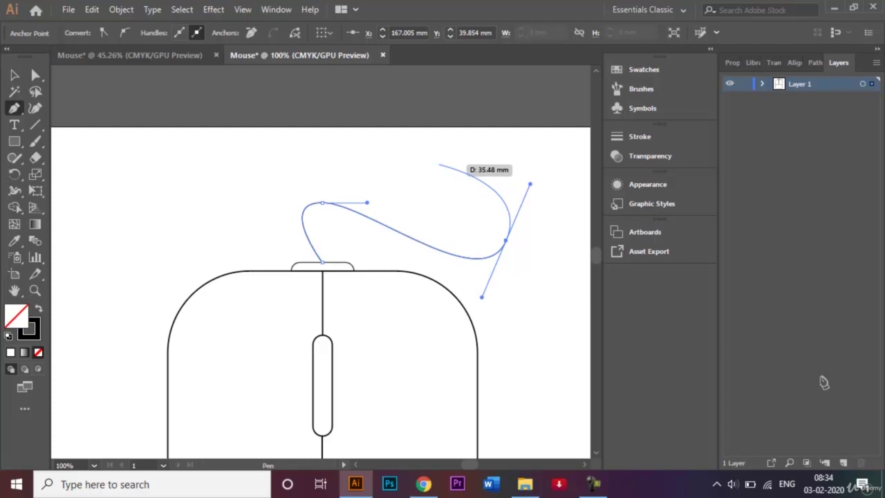
left_click(438, 164)
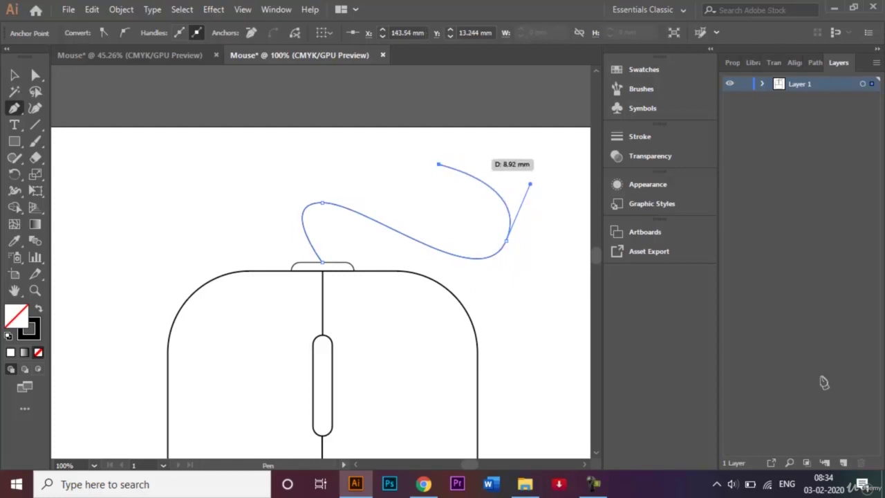
key("v")
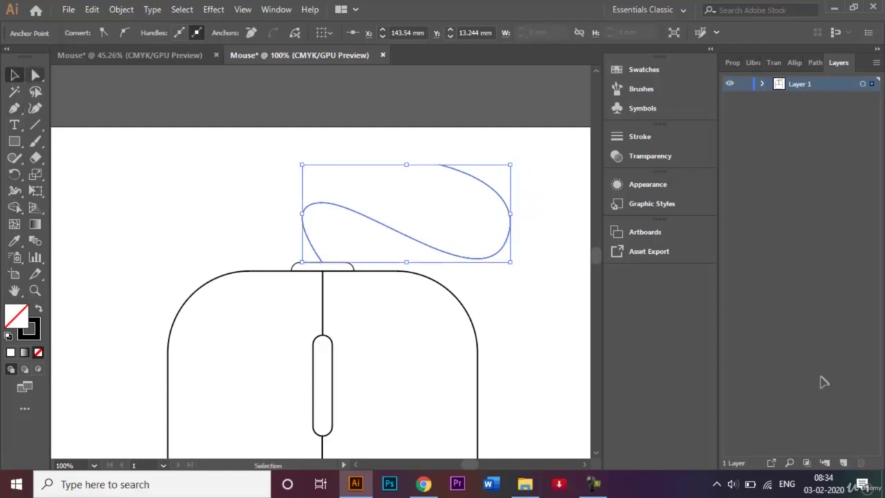
key("ctrl+shift+a")
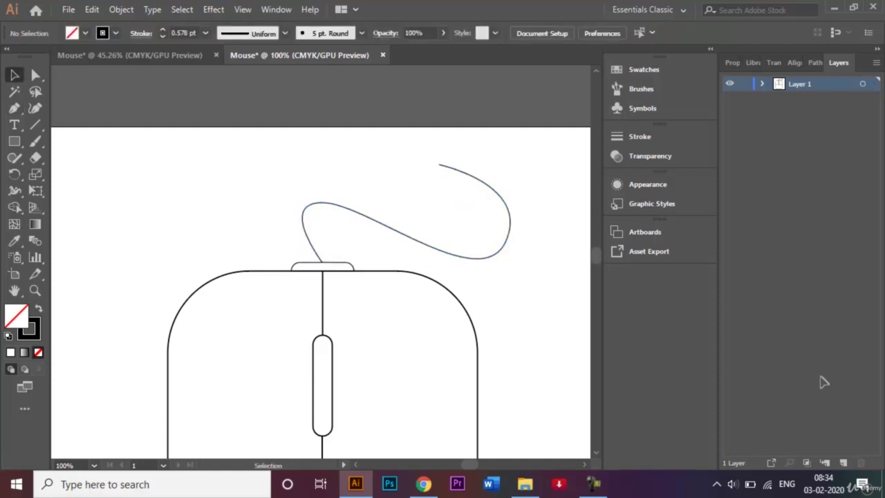
Set the stroke weight of the curved cable path to 2 pt.
left_click(349, 207)
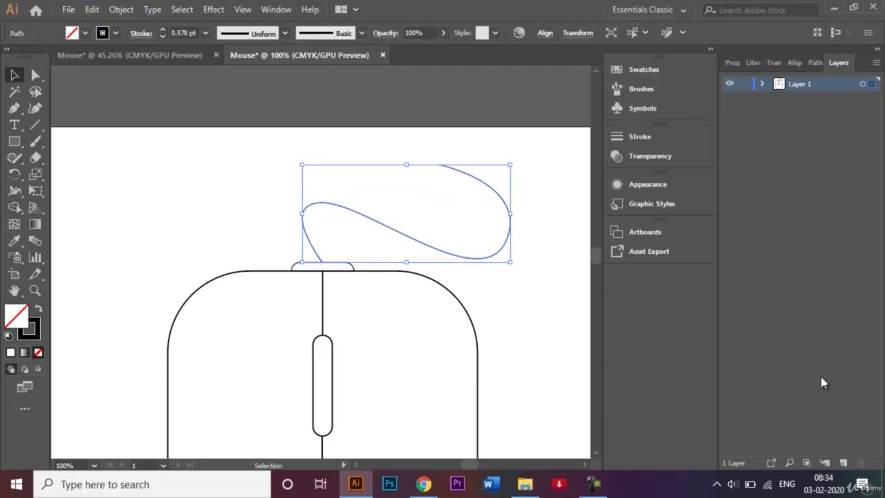
left_click(205, 32)
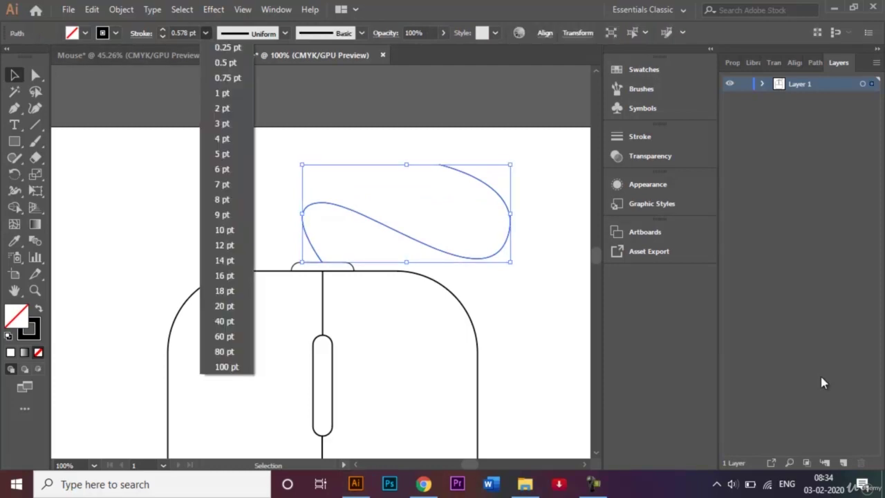
key("Down")
key("Return")
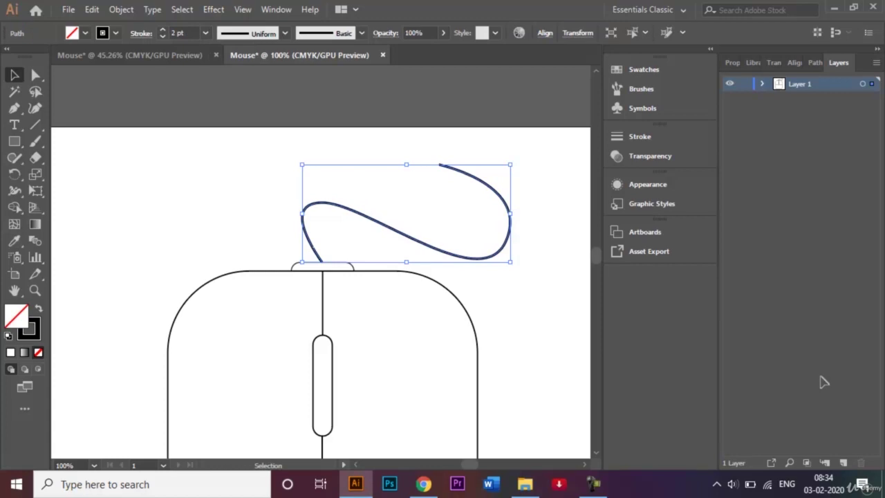
key("ctrl+shift+a")
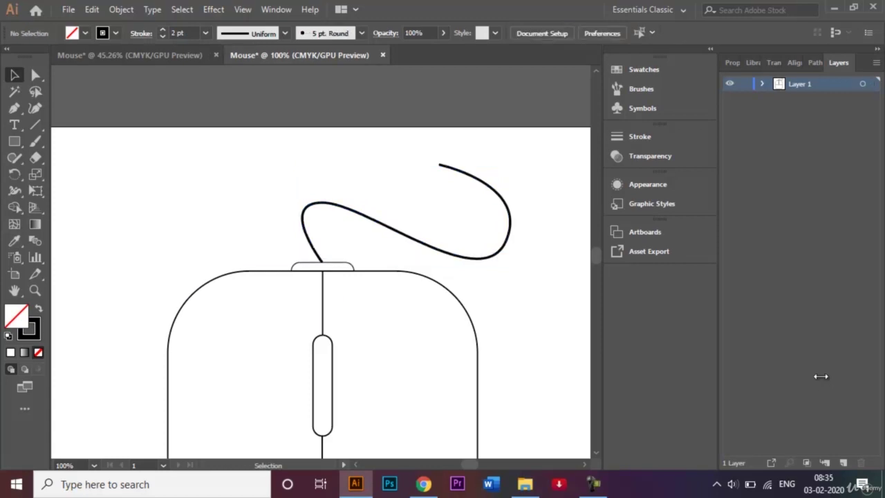
Set the stroke weight of both vertical dividing line segments and the horizontal dividing line to 2 pt.
scroll(321, 349, "down", 3)
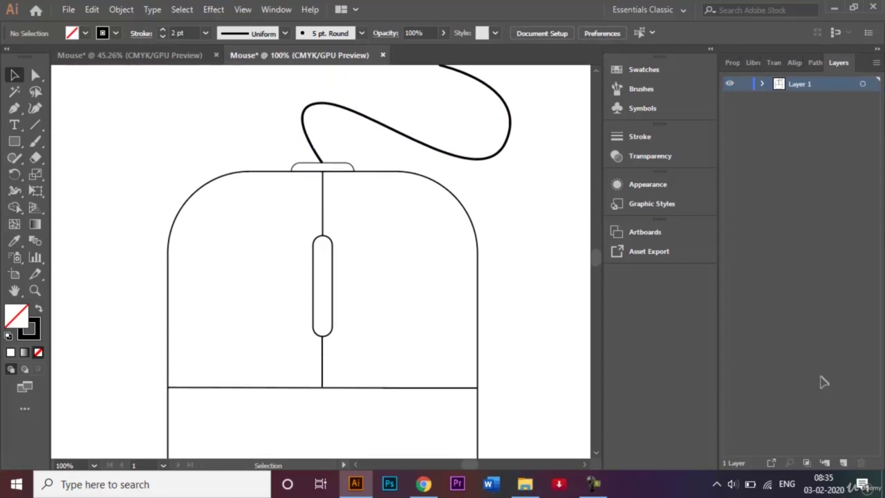
left_click(321, 349)
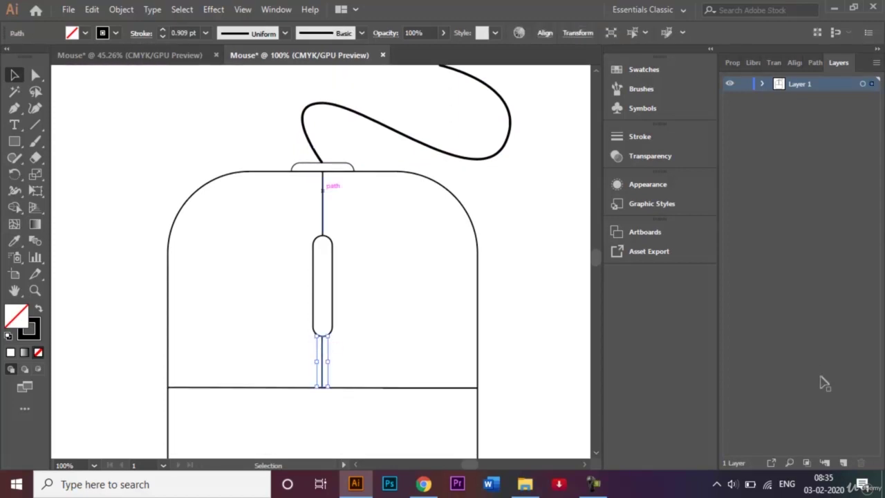
left_click(322, 208, "shift")
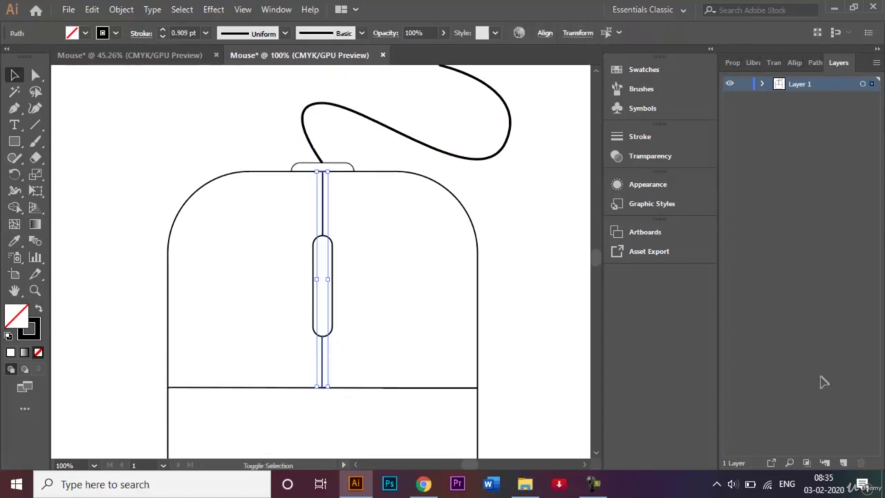
key("ctrl+j")
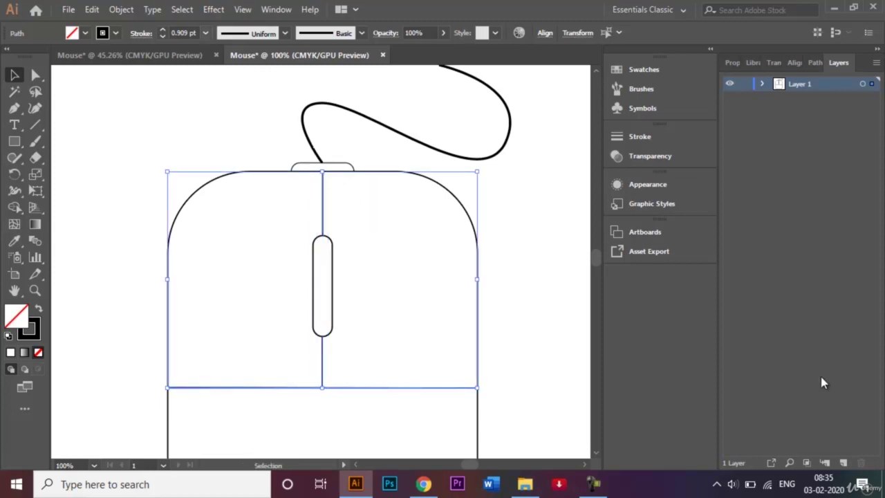
left_click(206, 33)
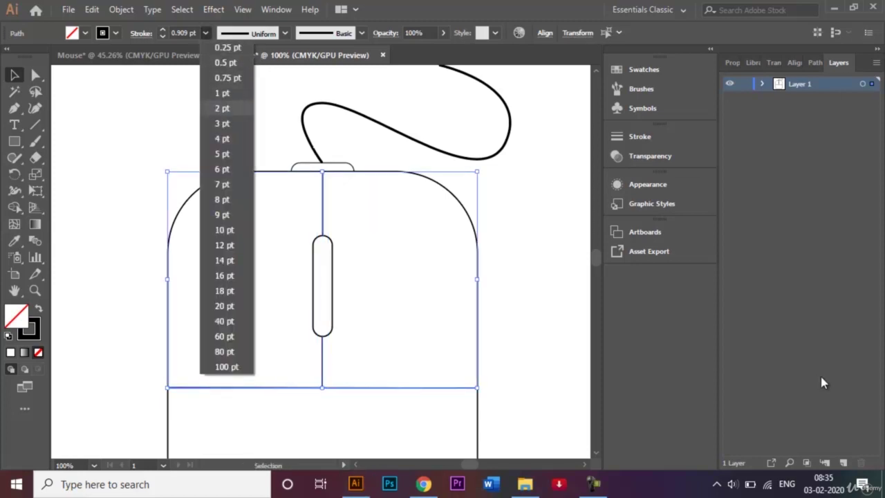
key("Return")
key("ctrl+shift+a")
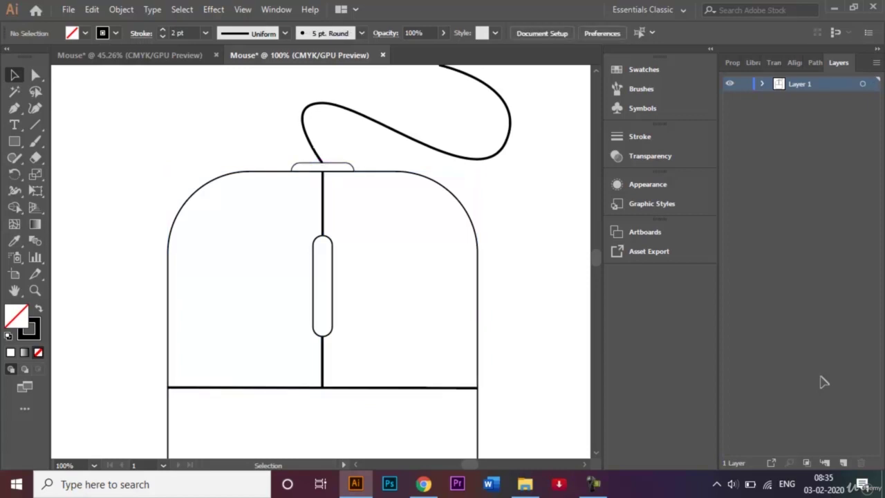
Change the stroke colour of the two vertical segments and the horizontal dividing line to white.
left_click(323, 185)
left_click(322, 350, "shift")
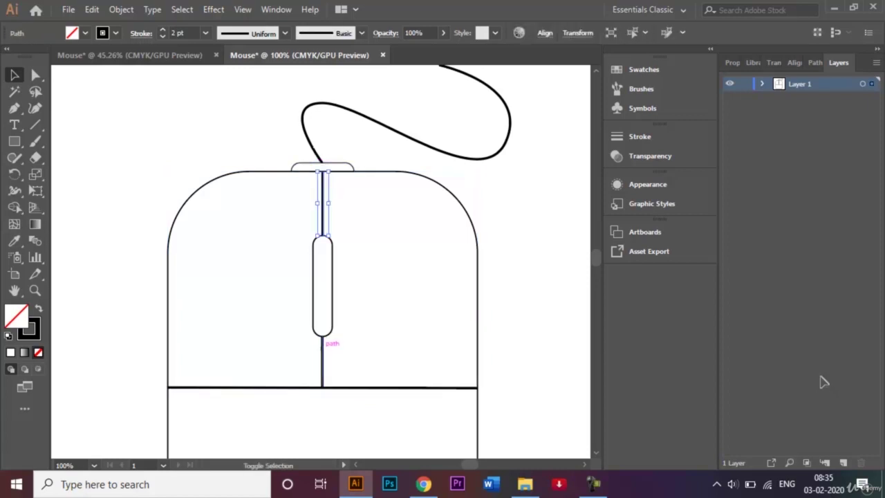
left_click(322, 287, "shift")
left_click(287, 387, "shift")
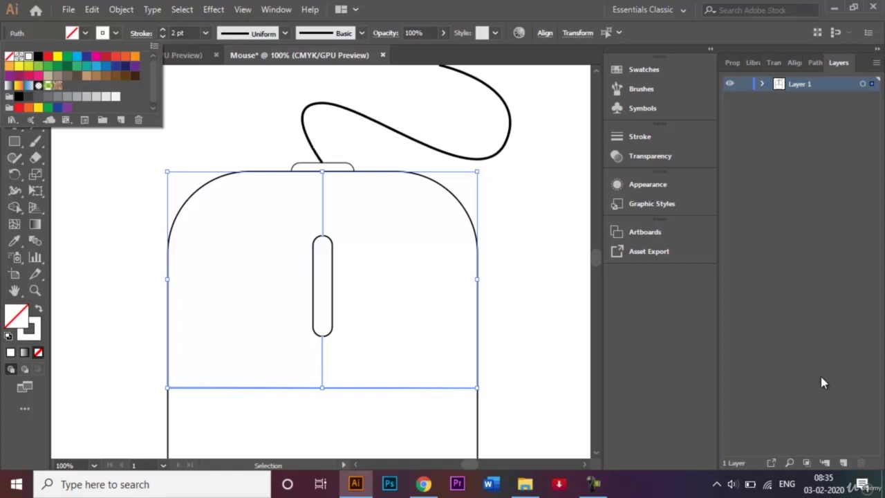
key("ctrl+shift+a")
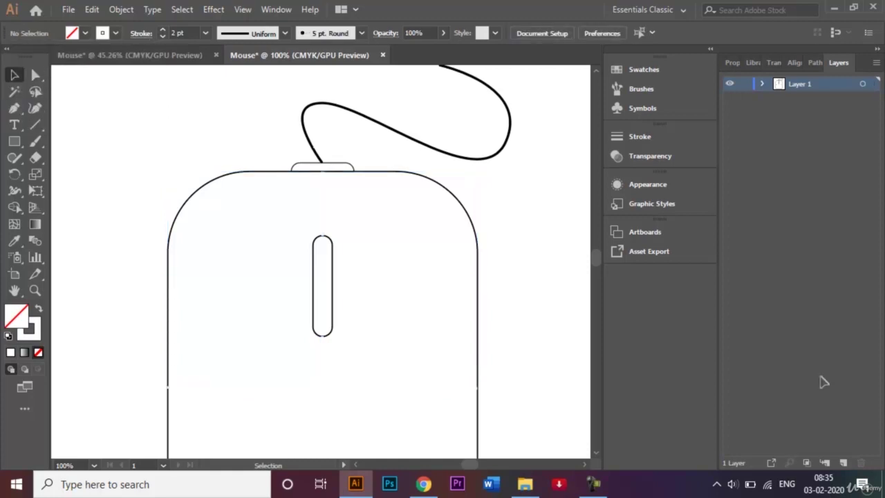
Fill the mouse body with the light grey swatch C=0 M=0 Y=0 K=30.
left_click_drag(195, 261, 292, 399)
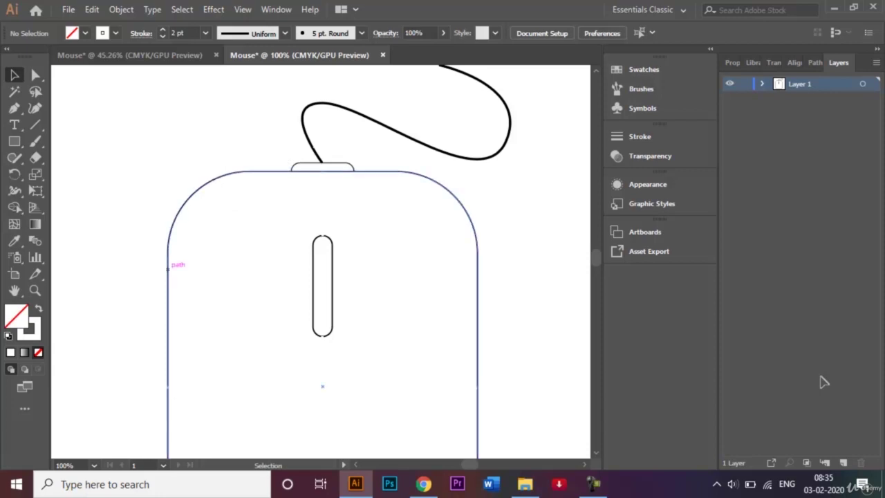
left_click(168, 276)
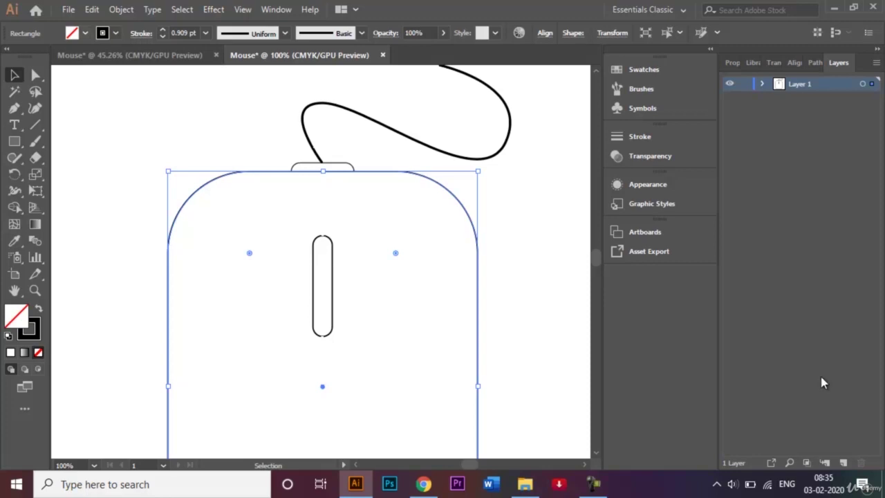
left_click(84, 33)
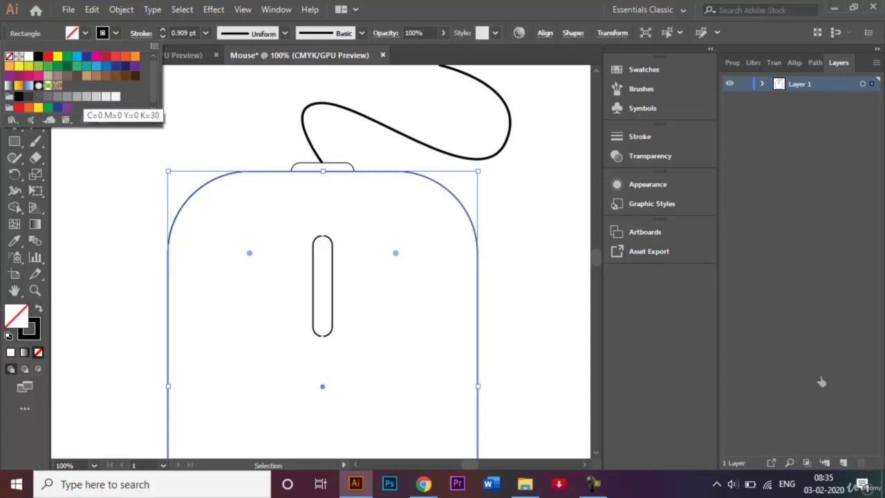
left_click(86, 96)
key("Escape")
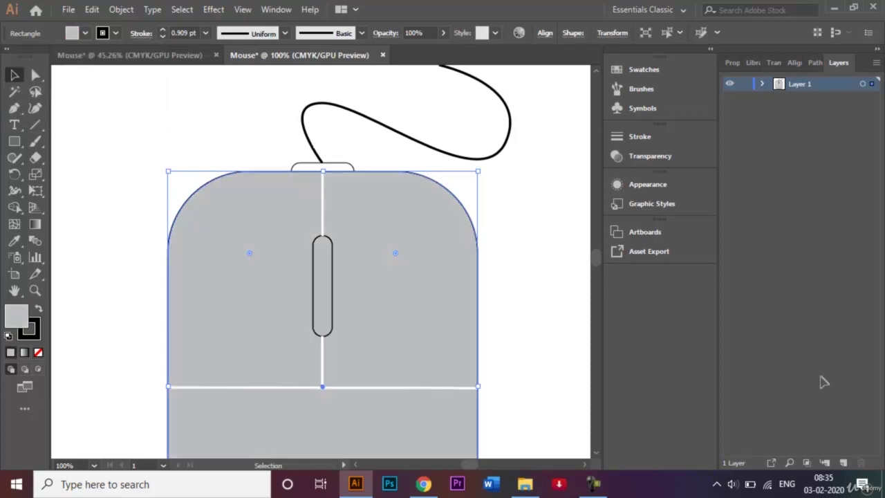
Fill the scroll wheel with a grey swatch slightly darker than the mouse body.
key("ctrl+shift+a")
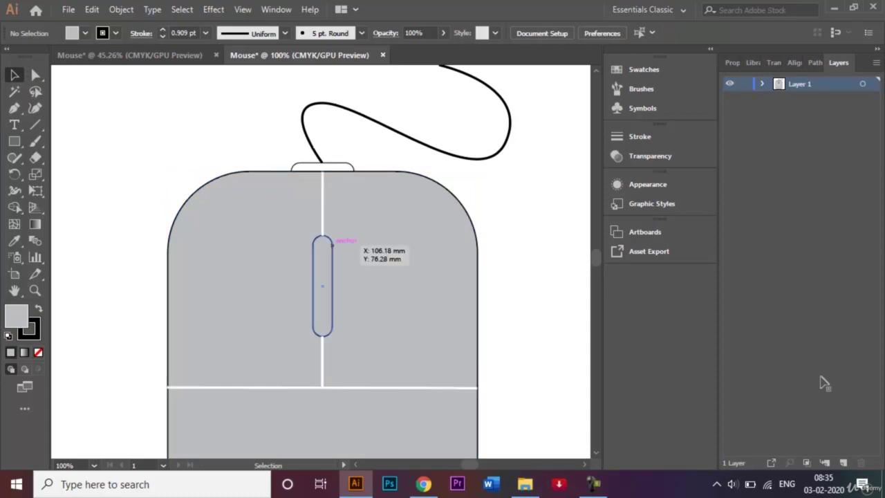
left_click(331, 243)
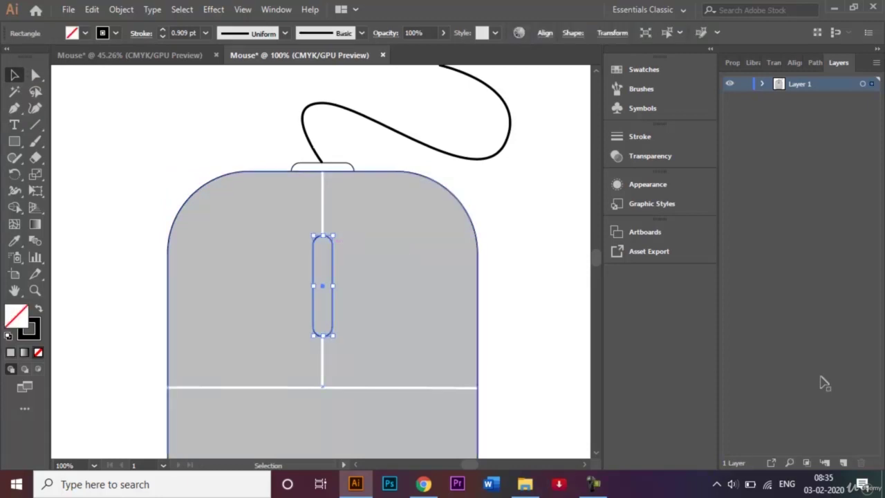
left_click(72, 33)
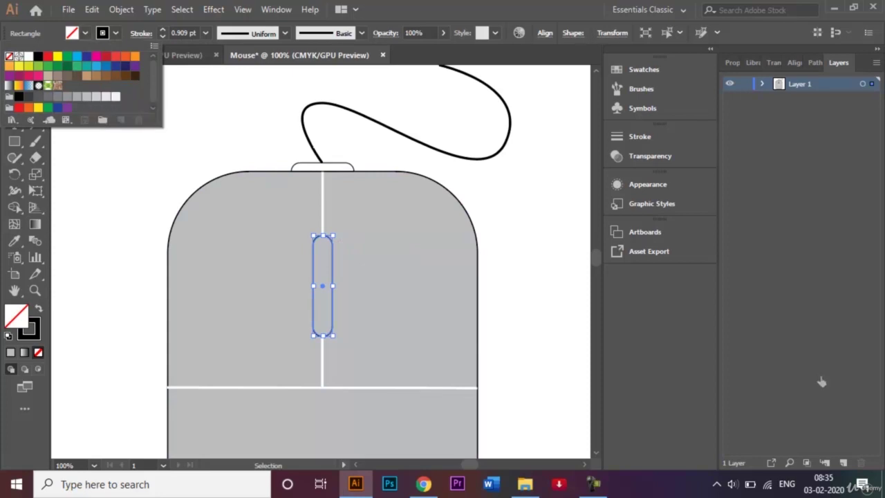
left_click(77, 96)
key("Escape")
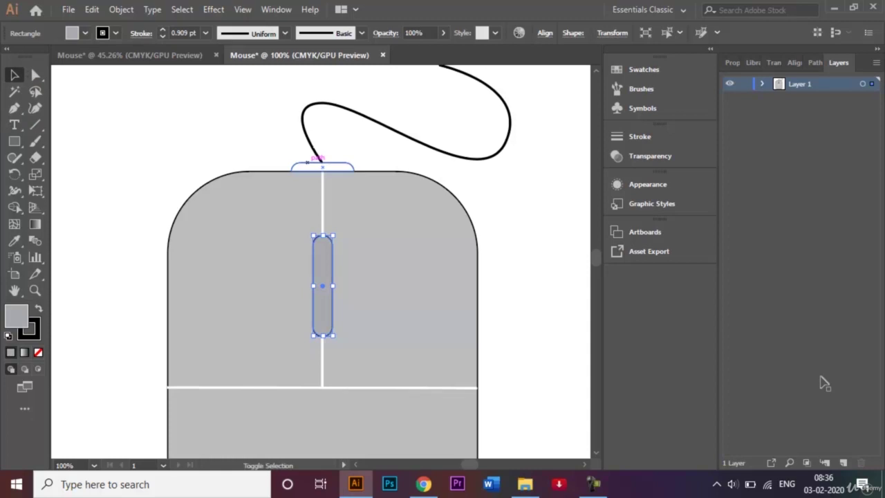
Fill the small connector shape above the mouse body with the same darker grey swatch as the scroll wheel.
left_click(319, 166, "shift")
key("ctrl+shift+a")
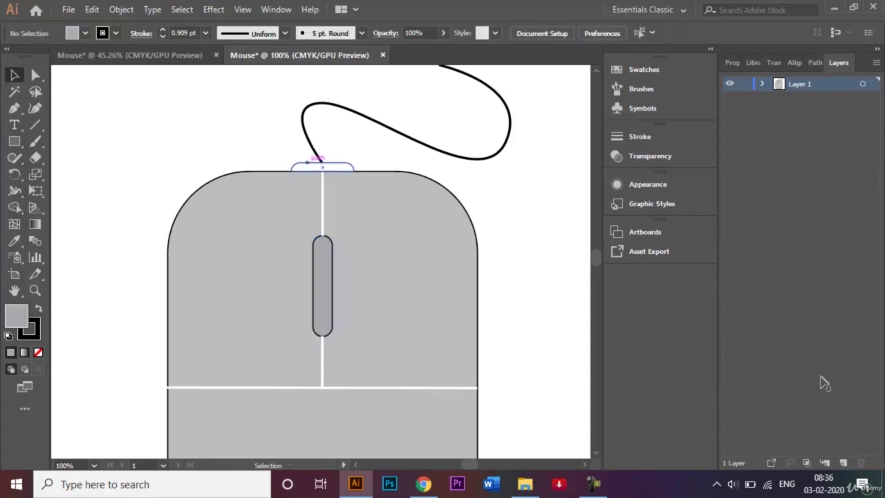
left_click(322, 166)
left_click(84, 32)
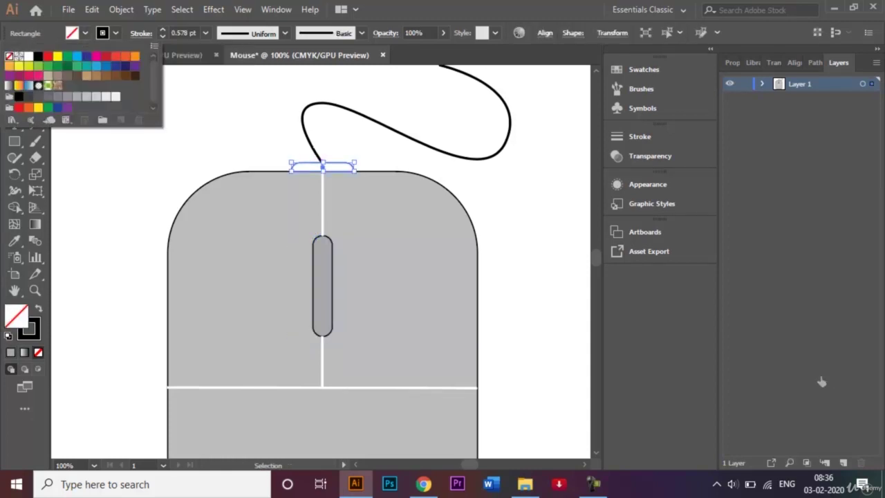
left_click(77, 96)
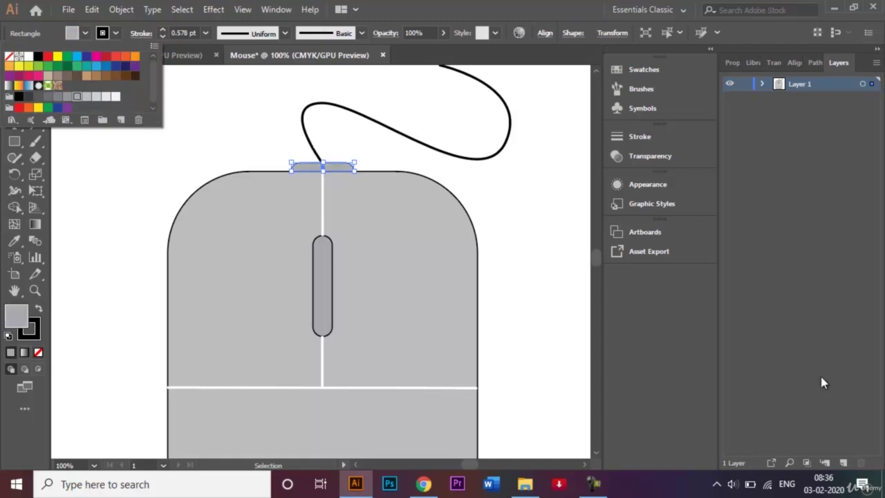
key("Escape")
key("ctrl+shift+a")
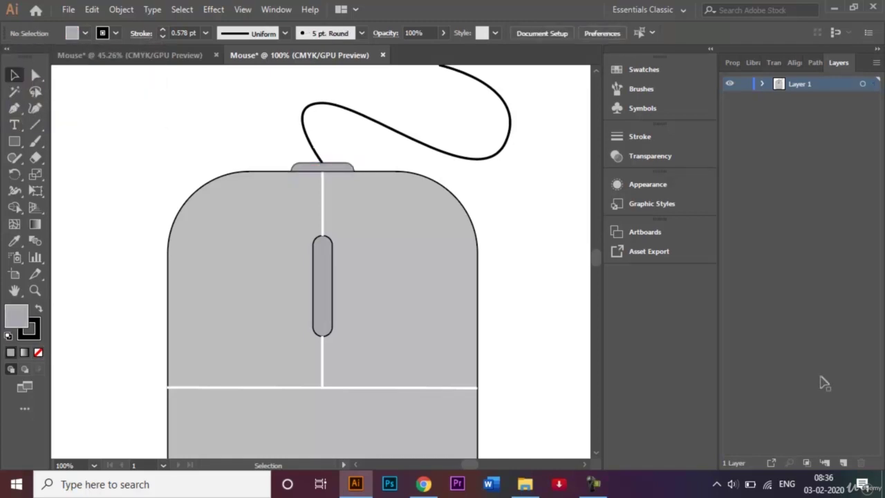
Remove the stroke from the mouse body, scroll wheel and connector by setting it to None.
key("ctrl+z")
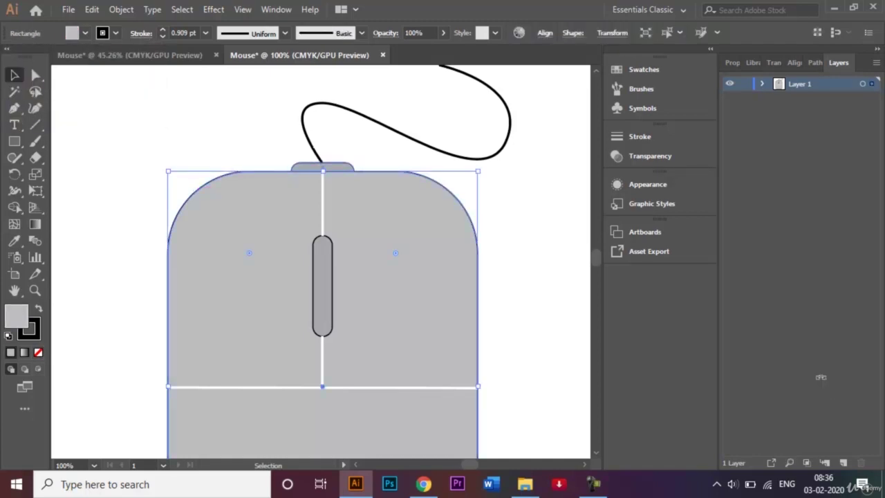
left_click(338, 165, "shift")
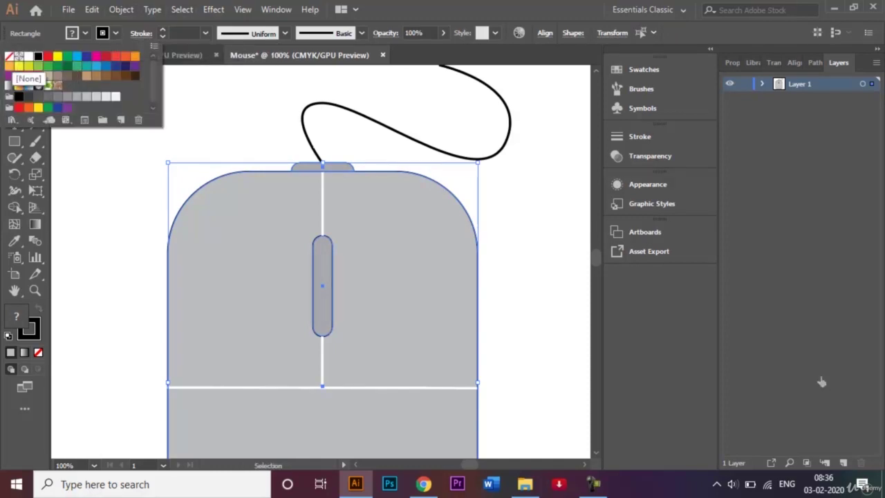
left_click(8, 56)
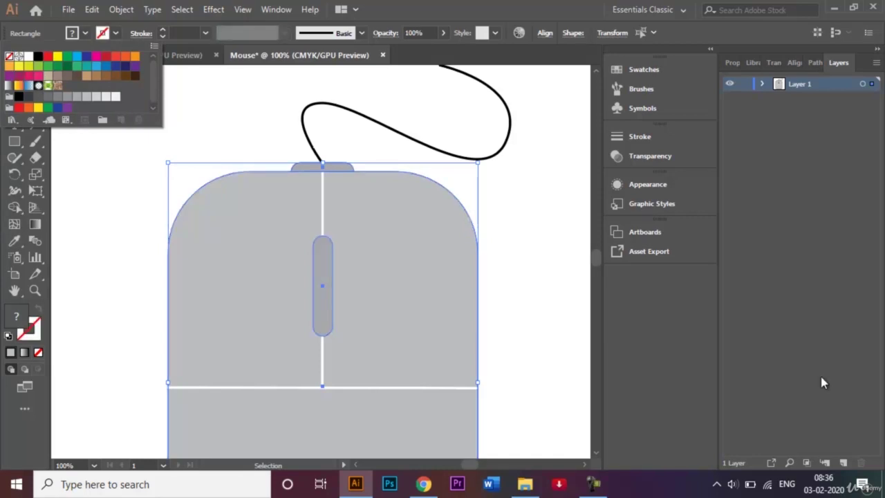
left_click(823, 382)
key("ctrl+shift+a")
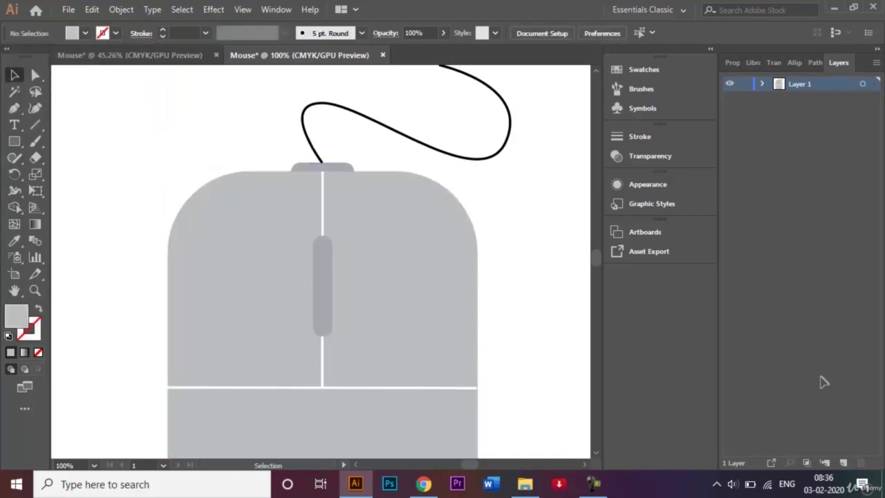
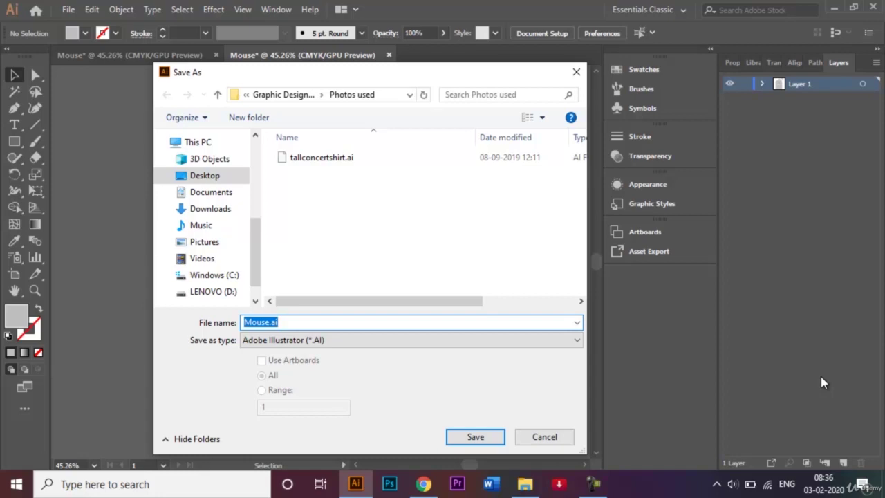
Save the drawing as Mouse.ai in Adobe Illustrator format with version Illustrator CC, and close the document.
key("Tab")
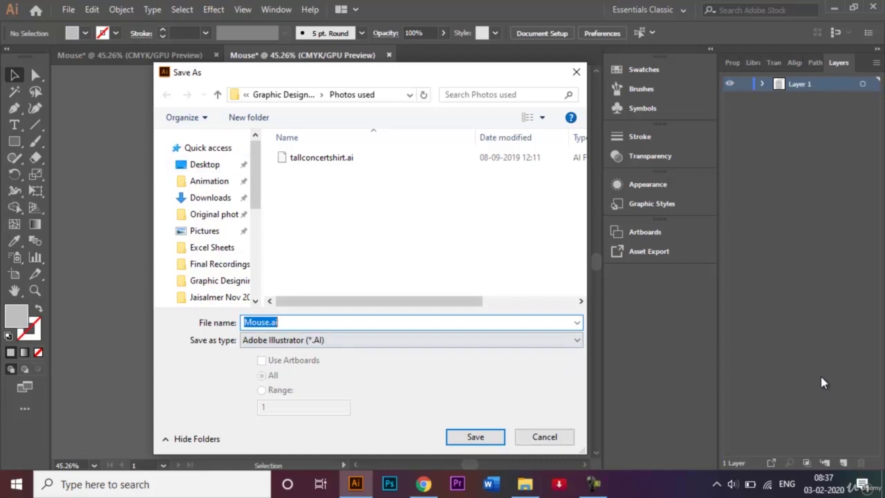
key("Return")
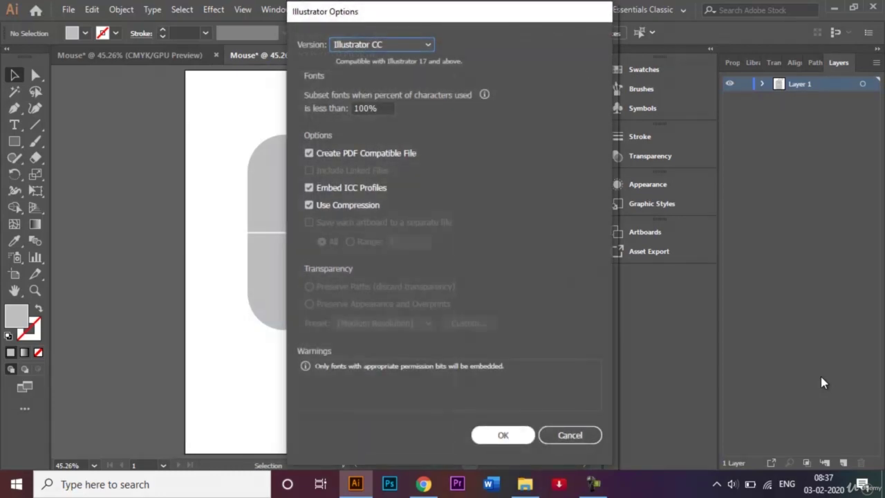
key("Return")
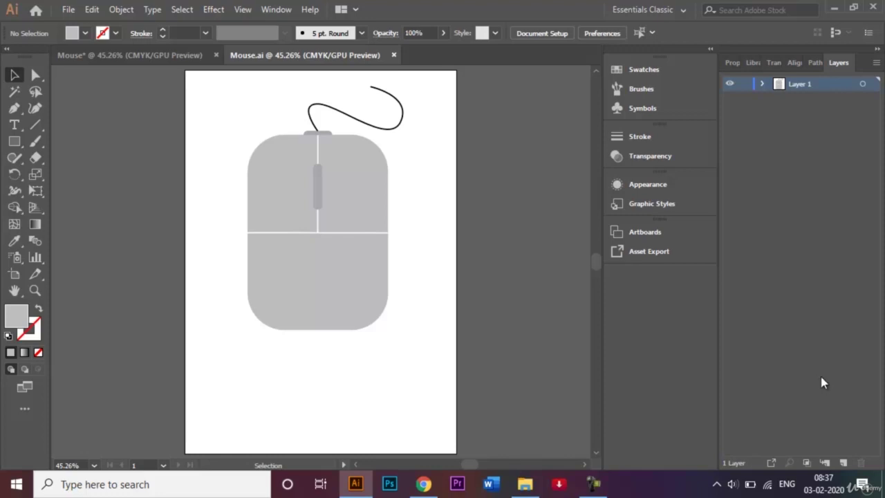
key("ctrl+w")
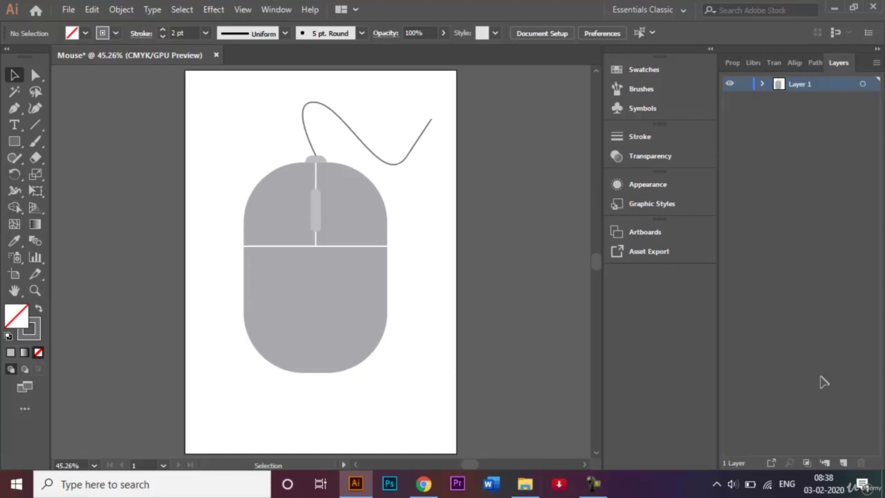
key("F9")
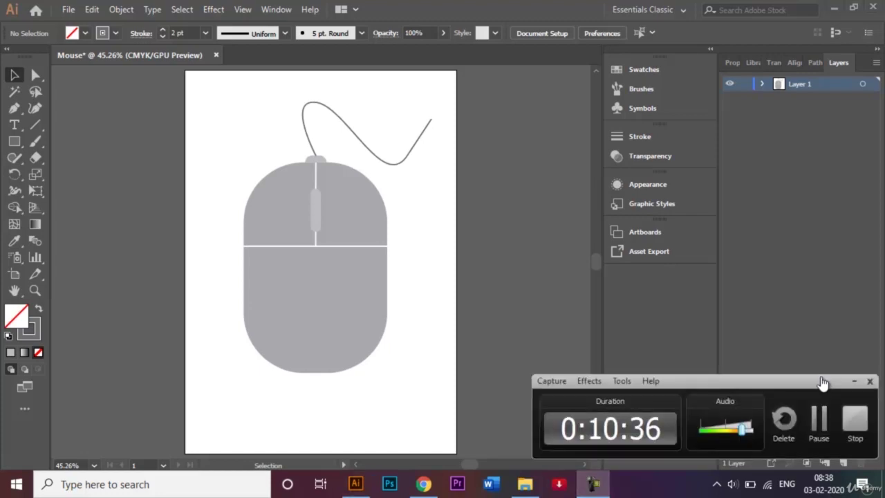